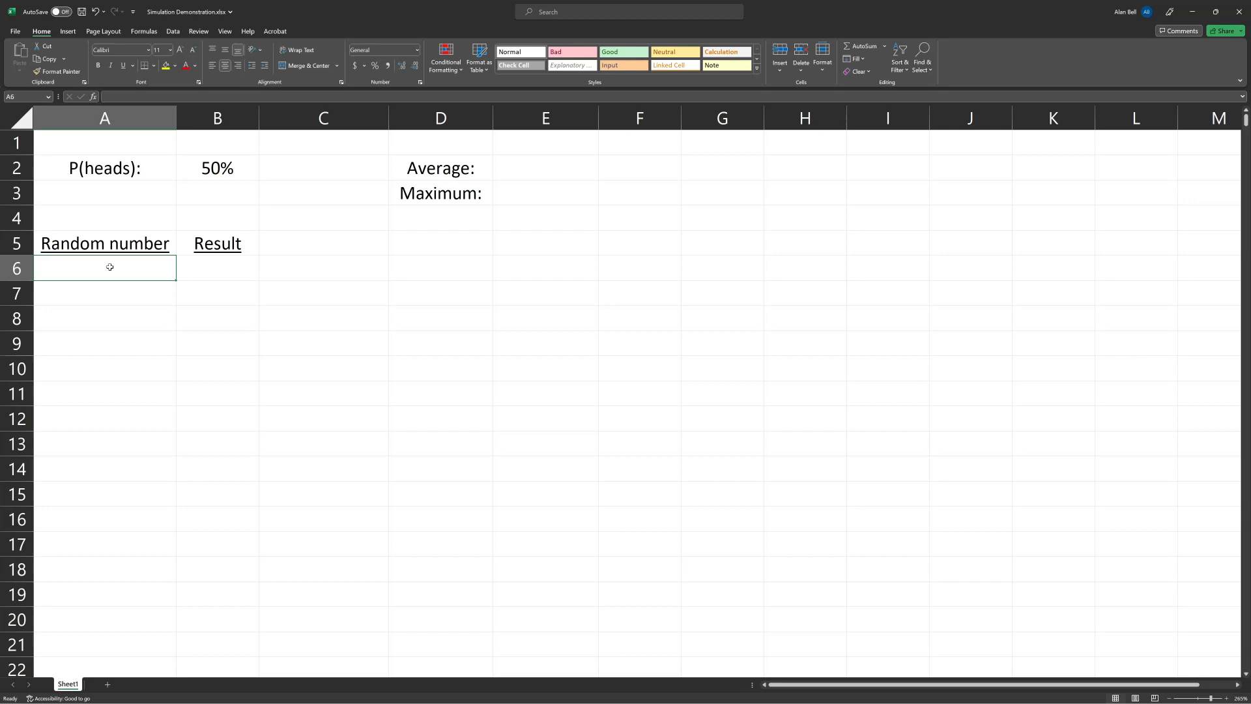
# Enter the formula =RAND() in cell A6 under the Random number heading
pyautogui.write('ra')
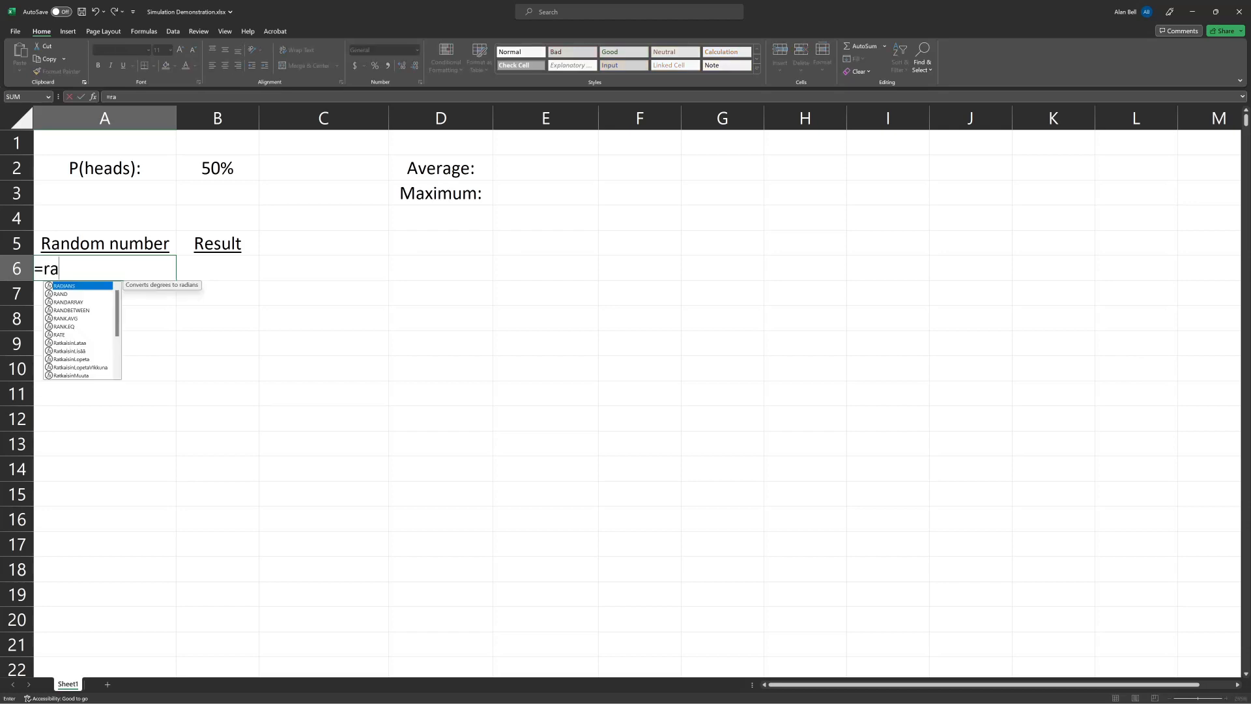
pyautogui.write('nd')
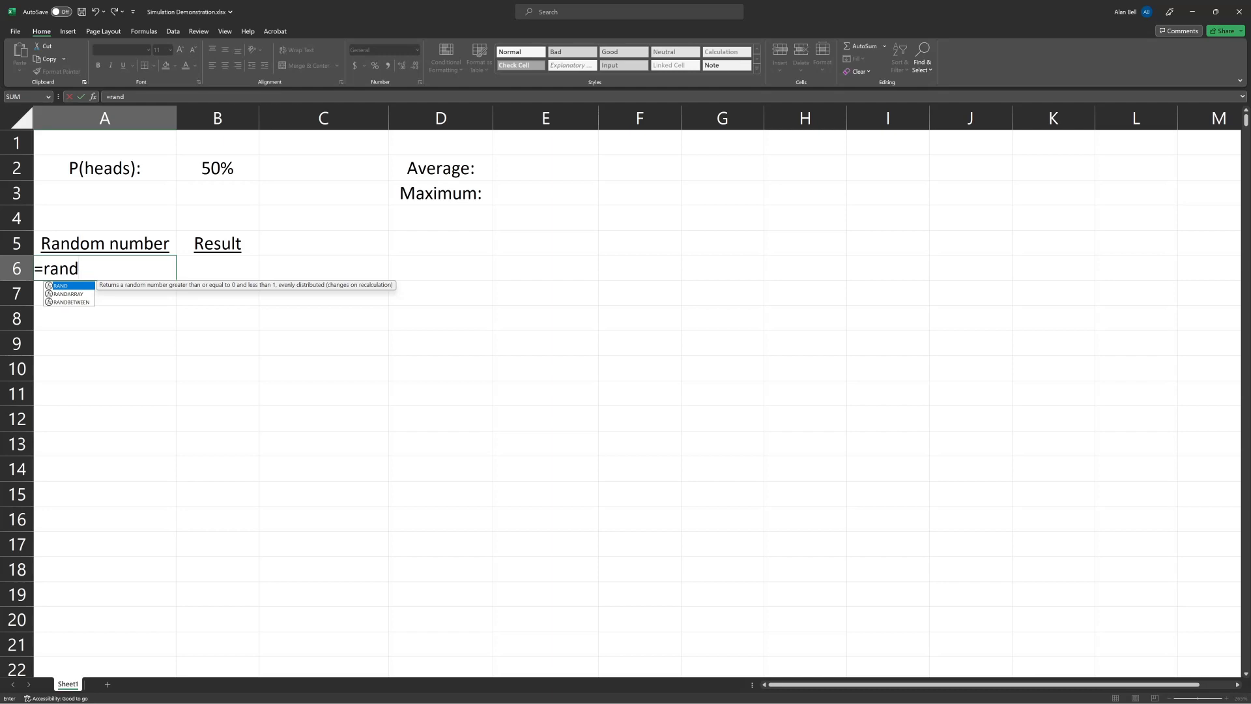
pyautogui.write('()')
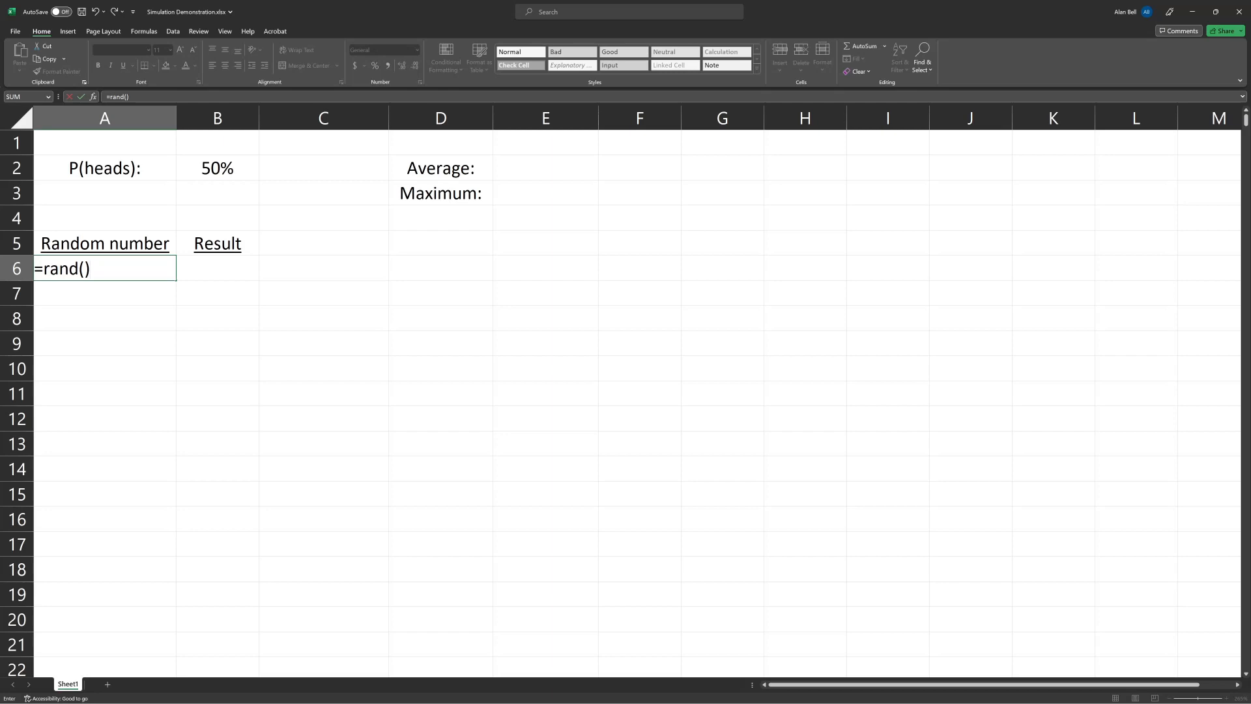
pyautogui.press('Return')
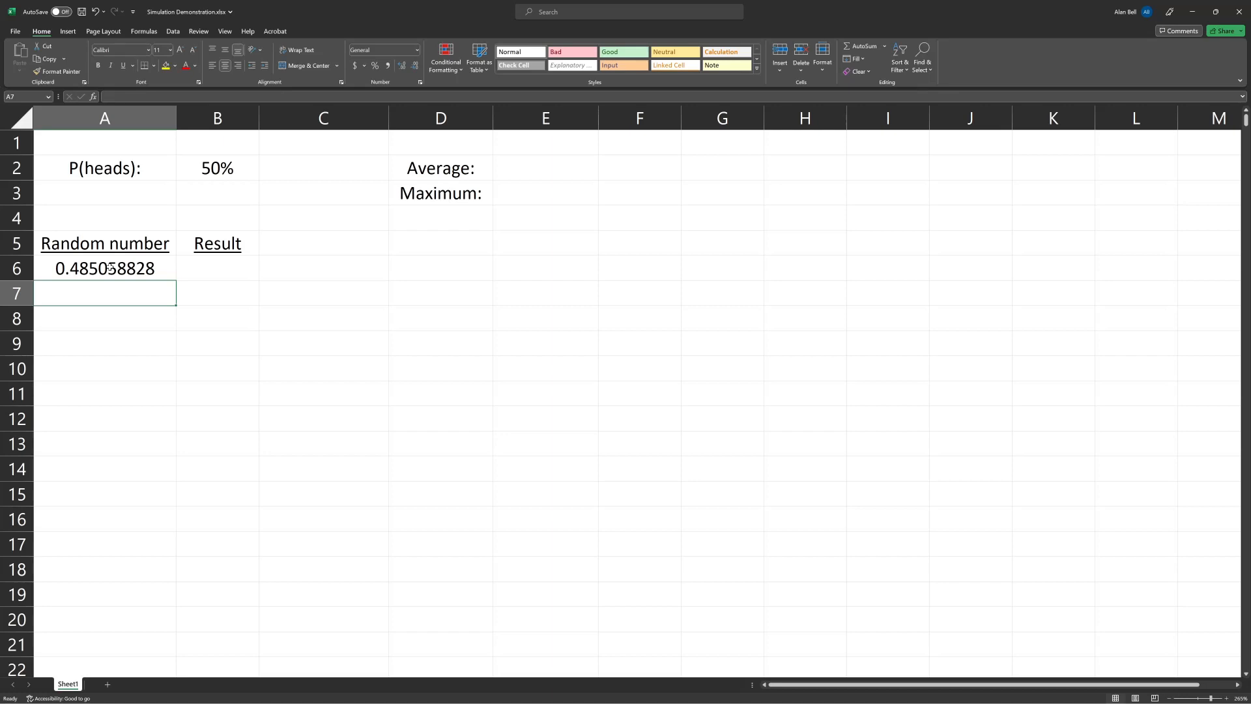
# Enter =IF(A6<$B$2,"heads","tails") in cell B6, with an absolute reference to the heads probability
pyautogui.press('Up')
pyautogui.press('Right')
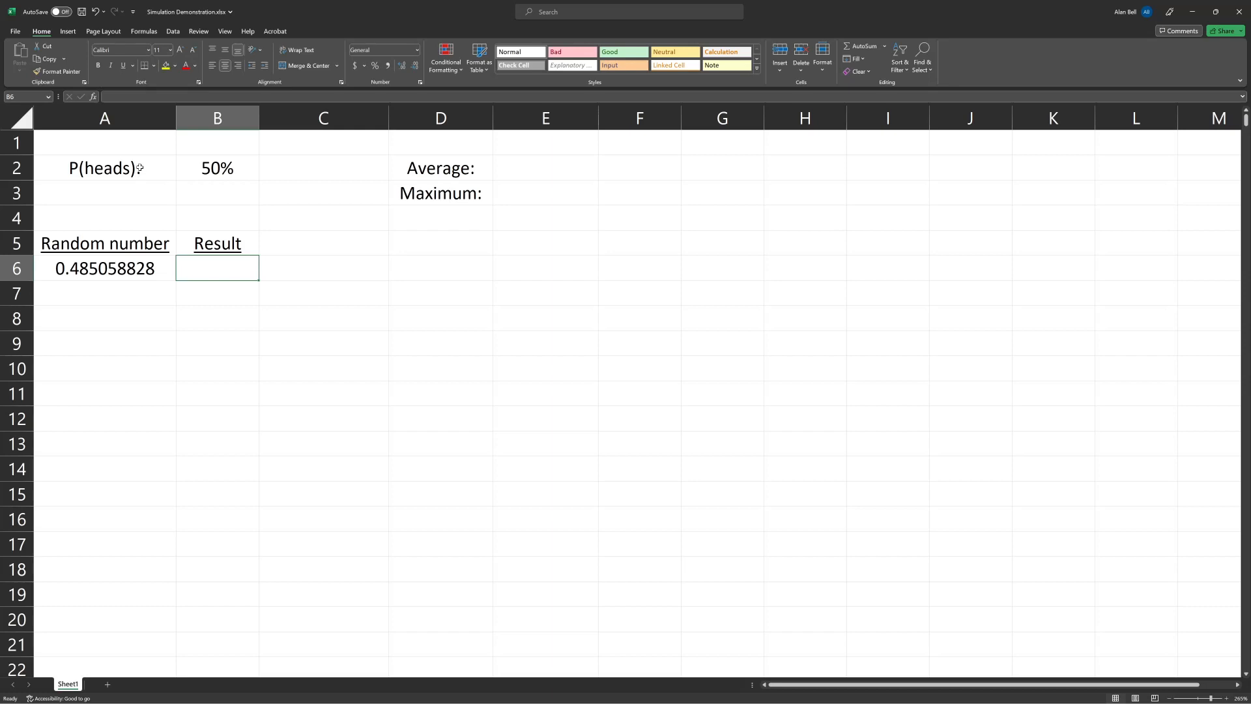
pyautogui.moveTo(140, 168); pyautogui.dragTo(196, 167)
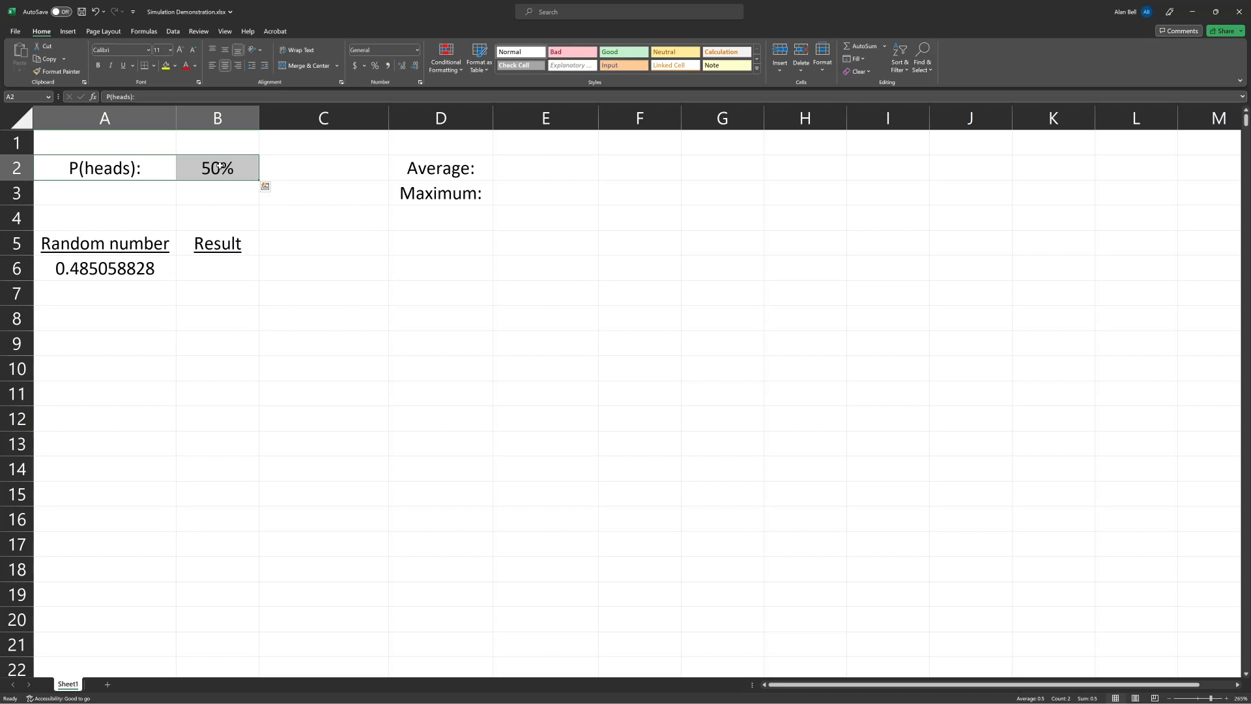
pyautogui.click(219, 267)
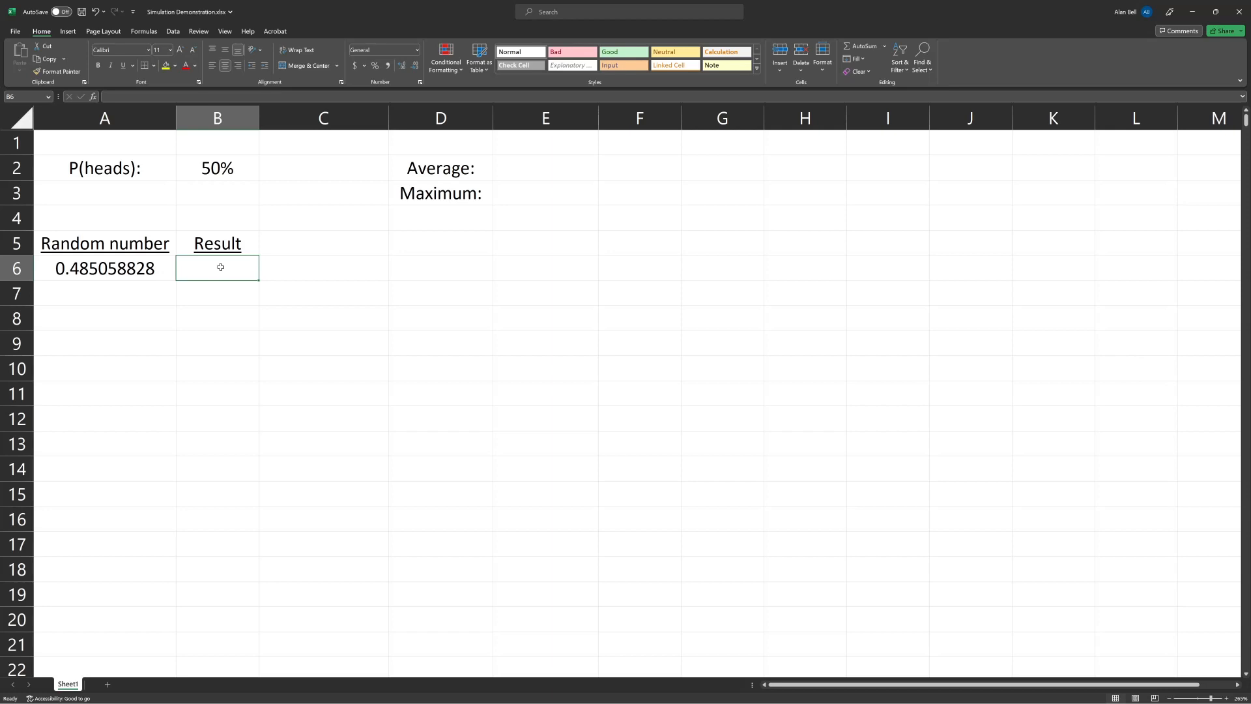
pyautogui.write('=')
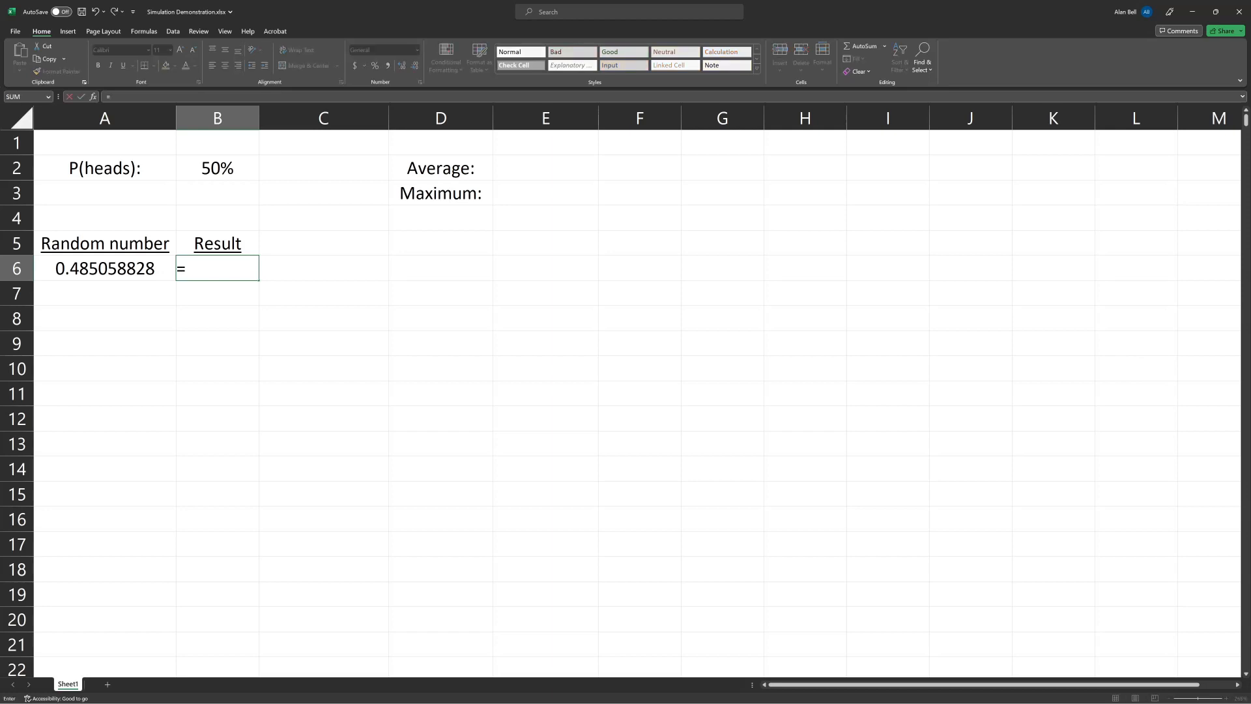
pyautogui.write('if(')
pyautogui.press('Left')
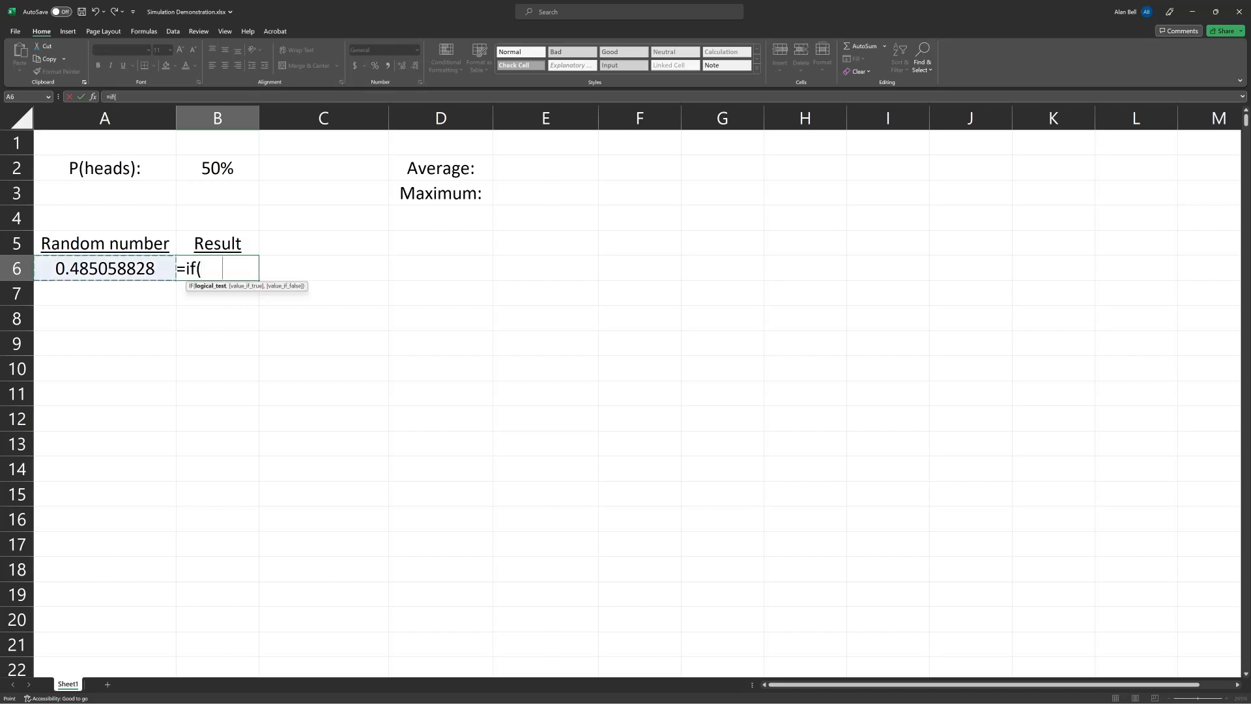
pyautogui.write('A6<')
pyautogui.click(214, 164)
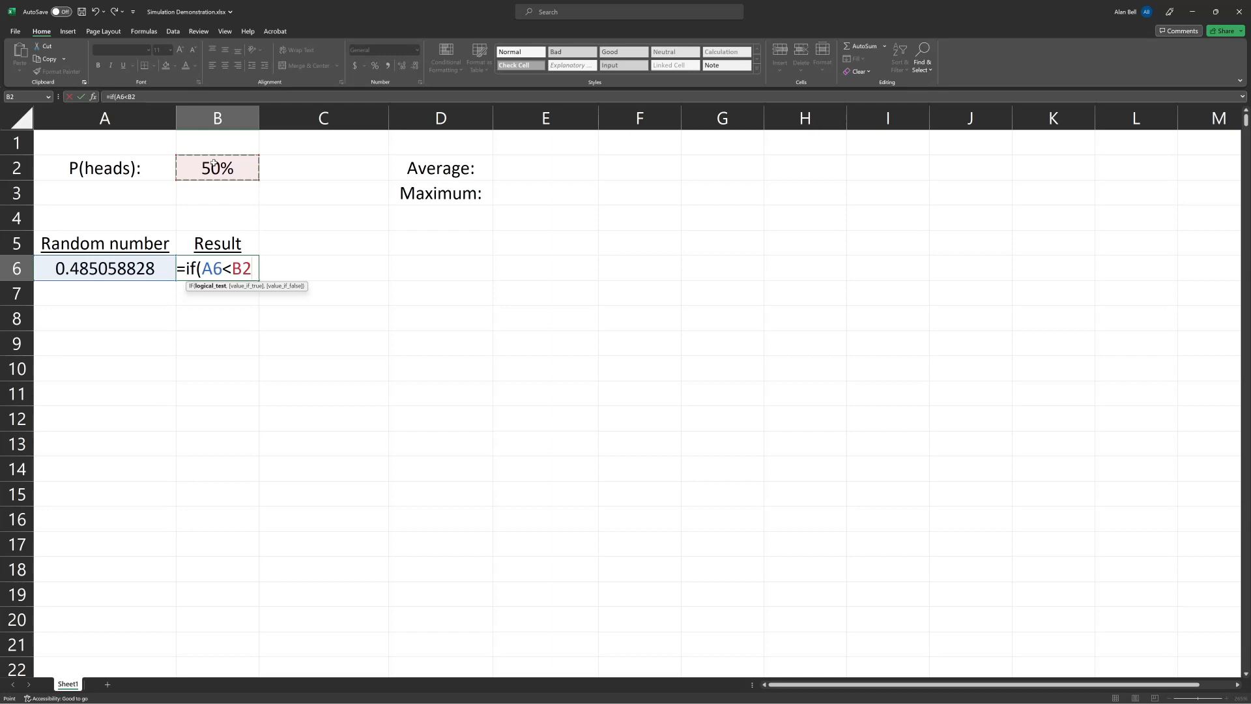
pyautogui.press('F4')
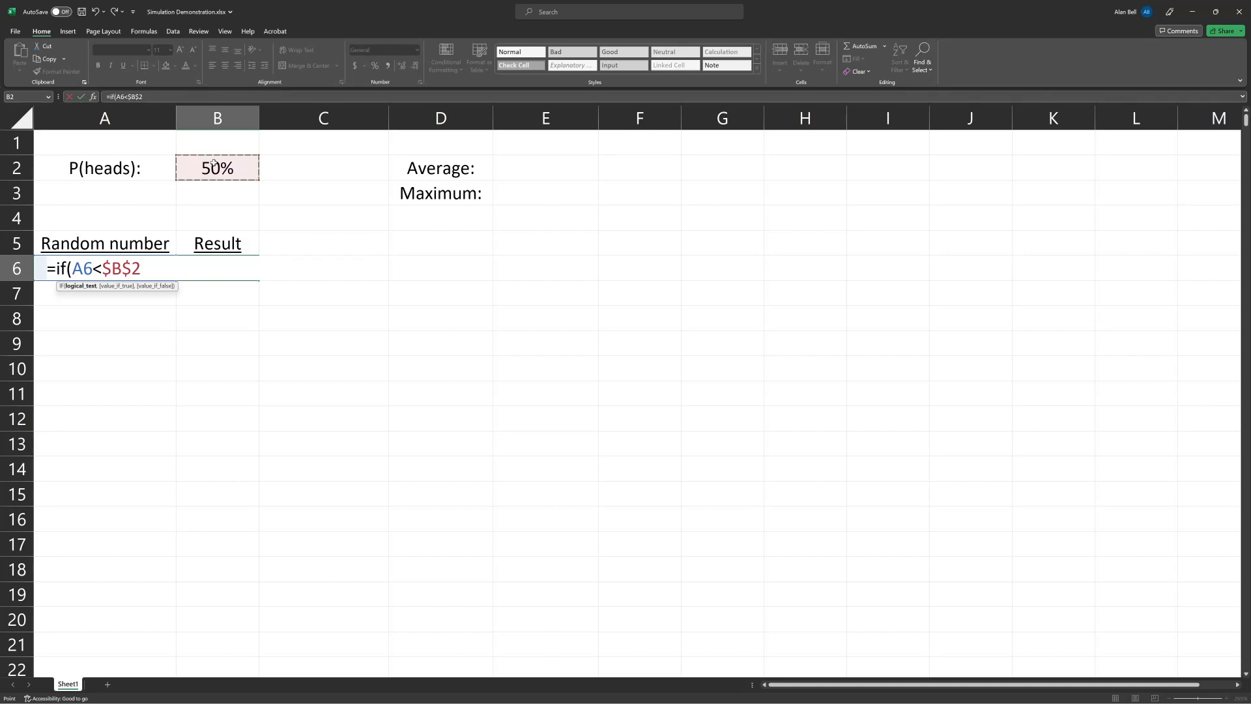
pyautogui.write(',"heads')
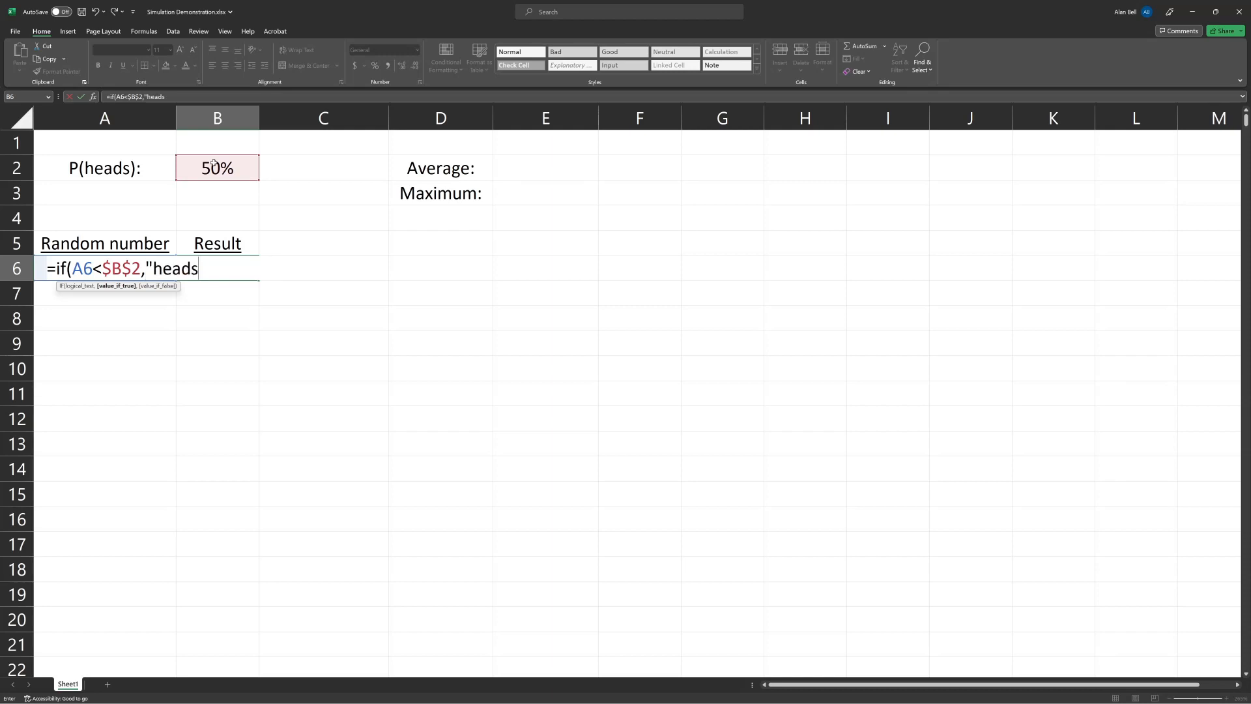
pyautogui.write(',"tails")')
pyautogui.press('Return')
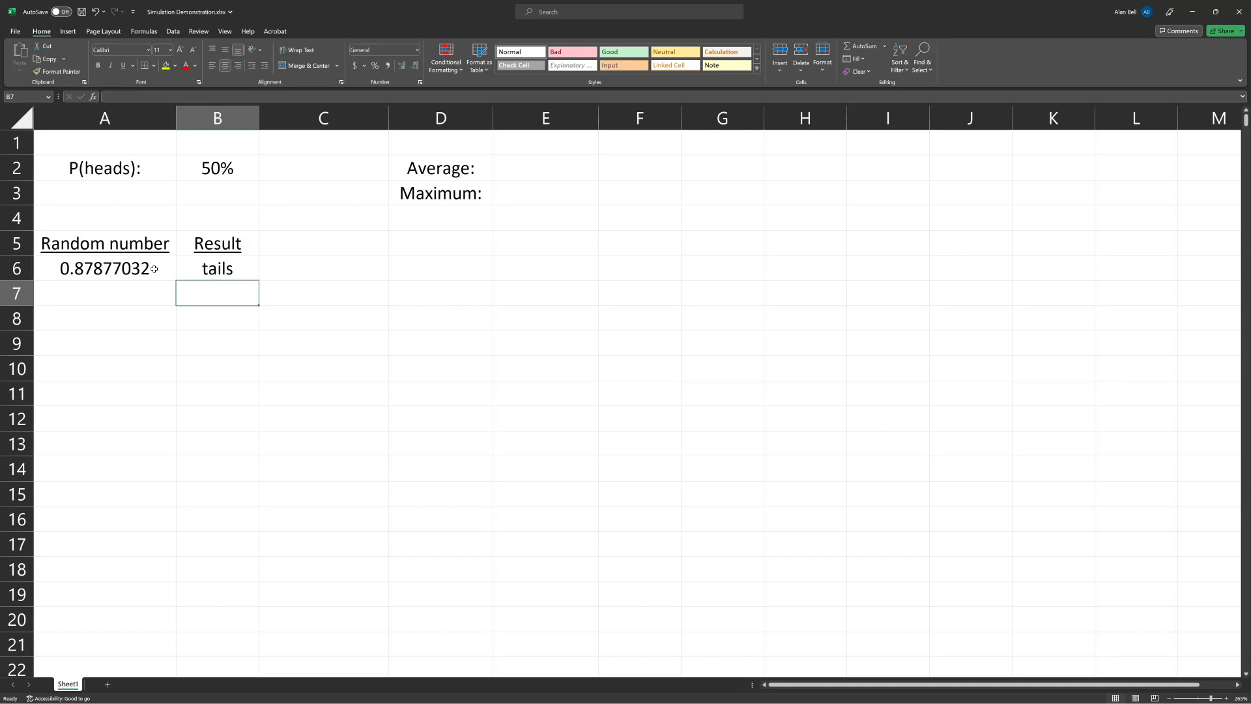
# Copy the random number and result formulas from A6:B6 down through row 10
pyautogui.moveTo(155, 269); pyautogui.dragTo(211, 263)
pyautogui.hotkey('ctrl', 'c')
pyautogui.click(126, 294)
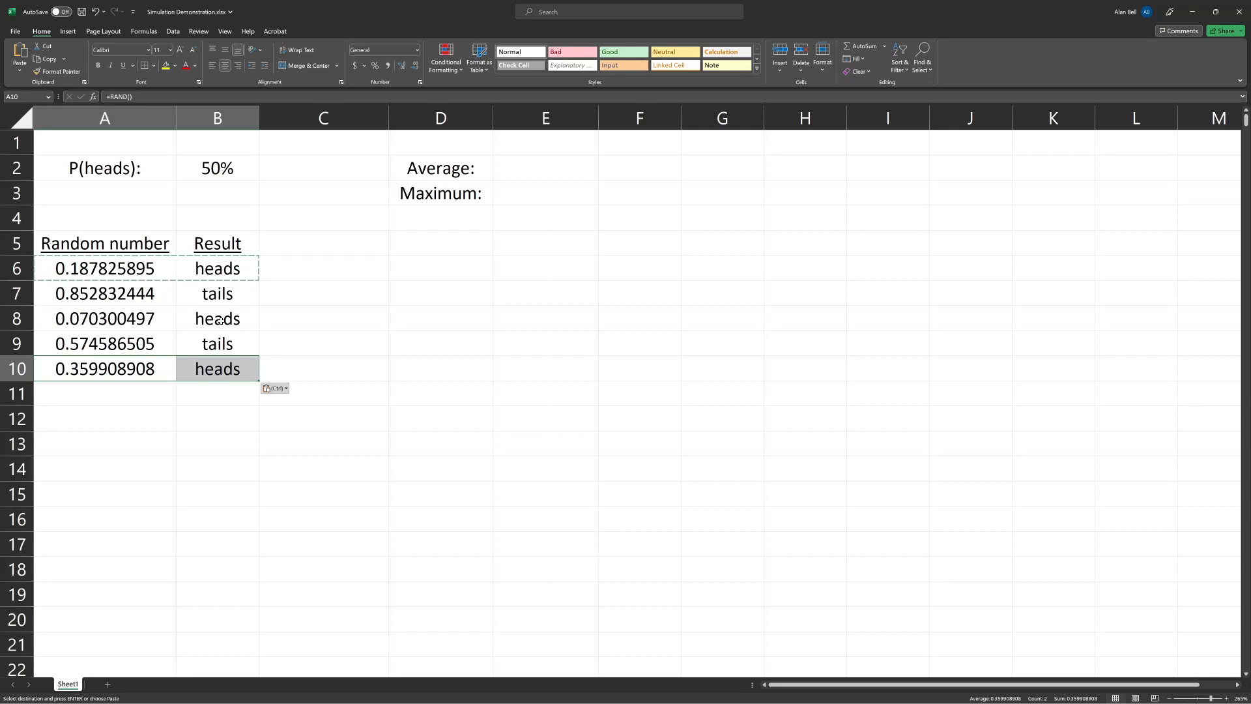
# Add the column heading "Game outcome" in cell C5
pyautogui.click(343, 241)
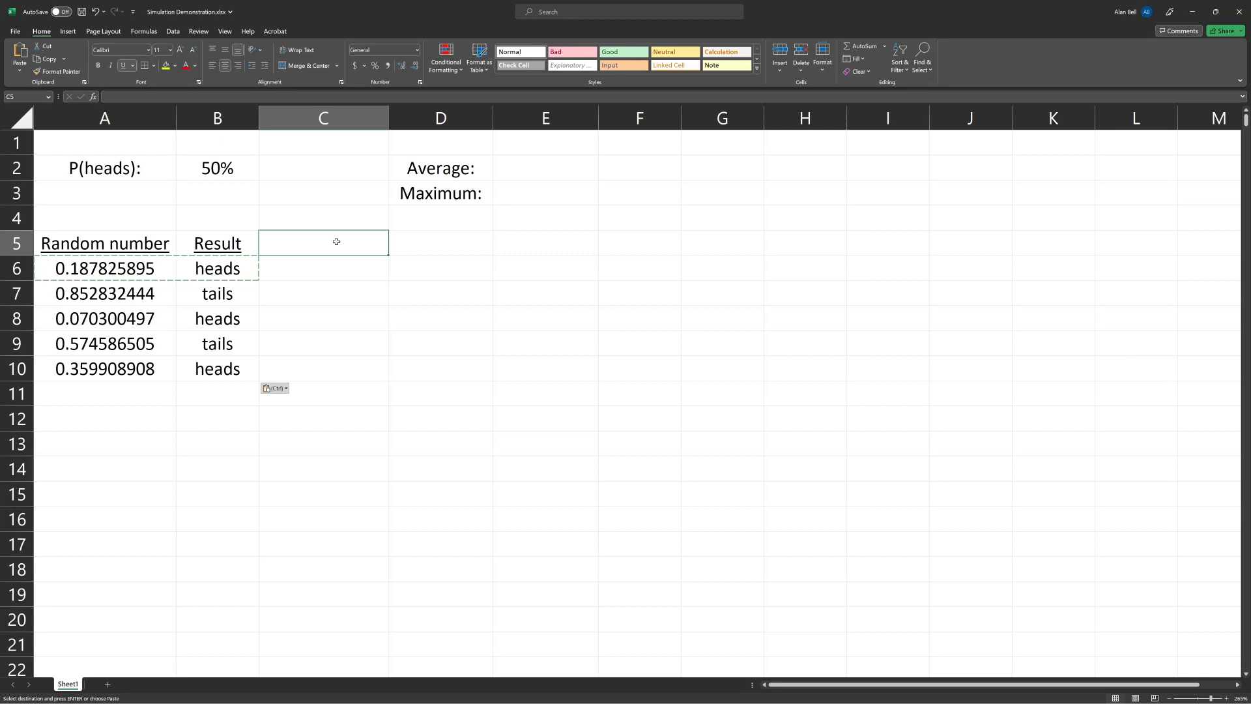
pyautogui.write('Game outcome')
pyautogui.press('Return')
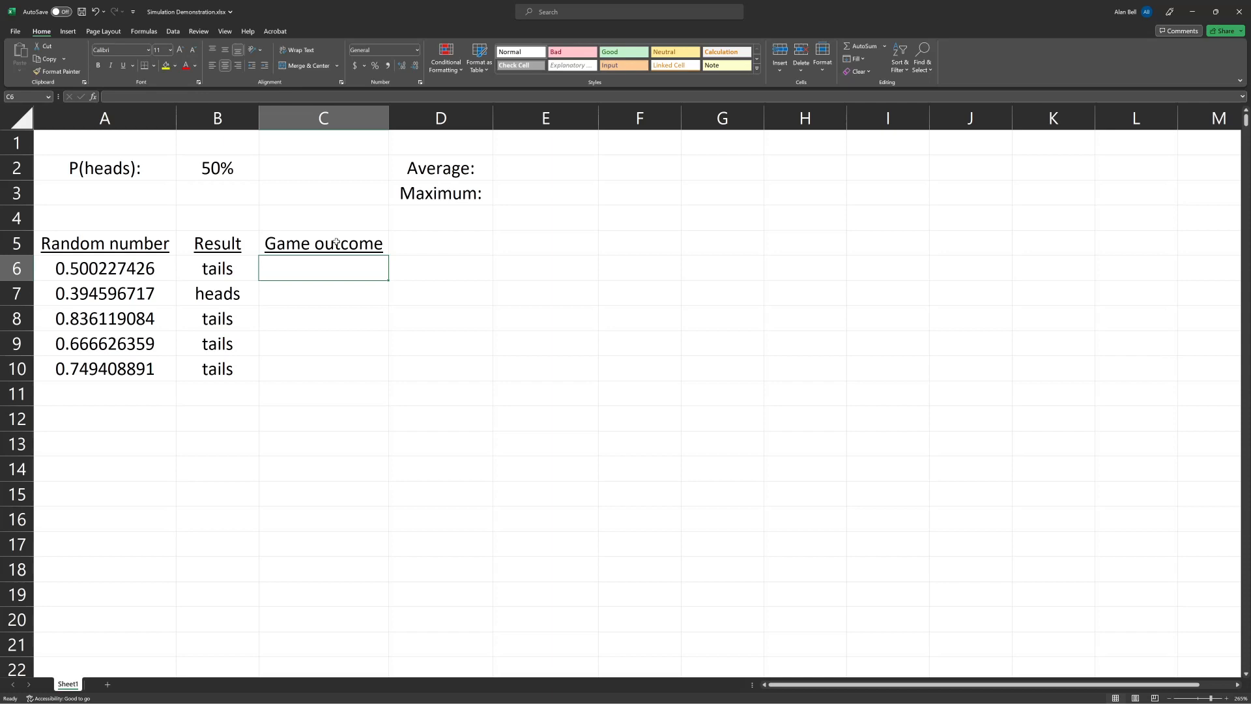
# Enter =IF(B6="heads","win","") in cell C6 to mark a winning flip and leave other flips blank
pyautogui.write('=if')
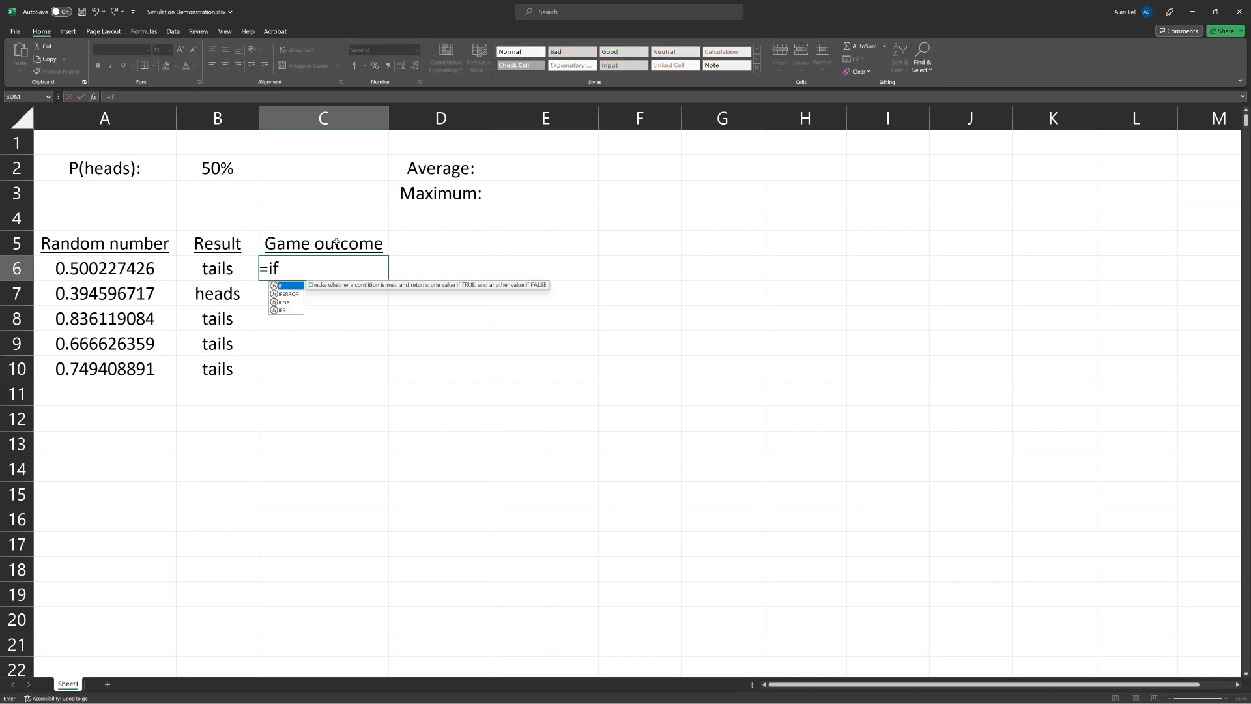
pyautogui.write('(')
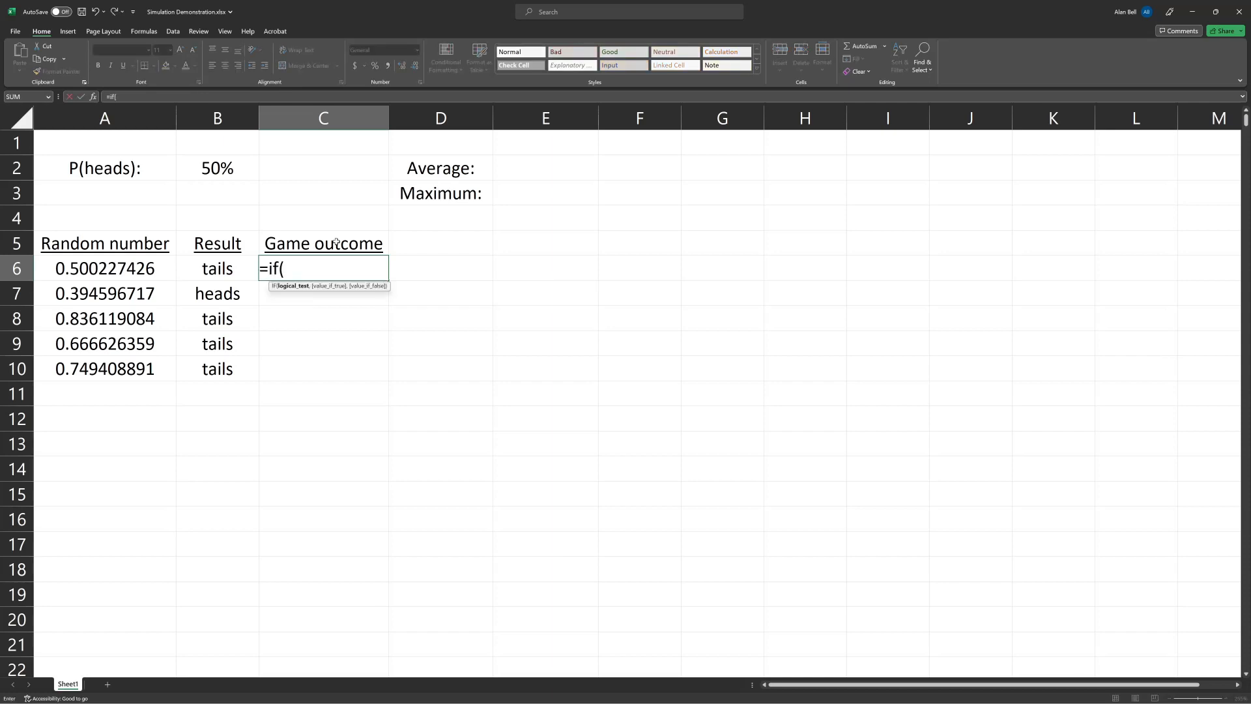
pyautogui.press('Left')
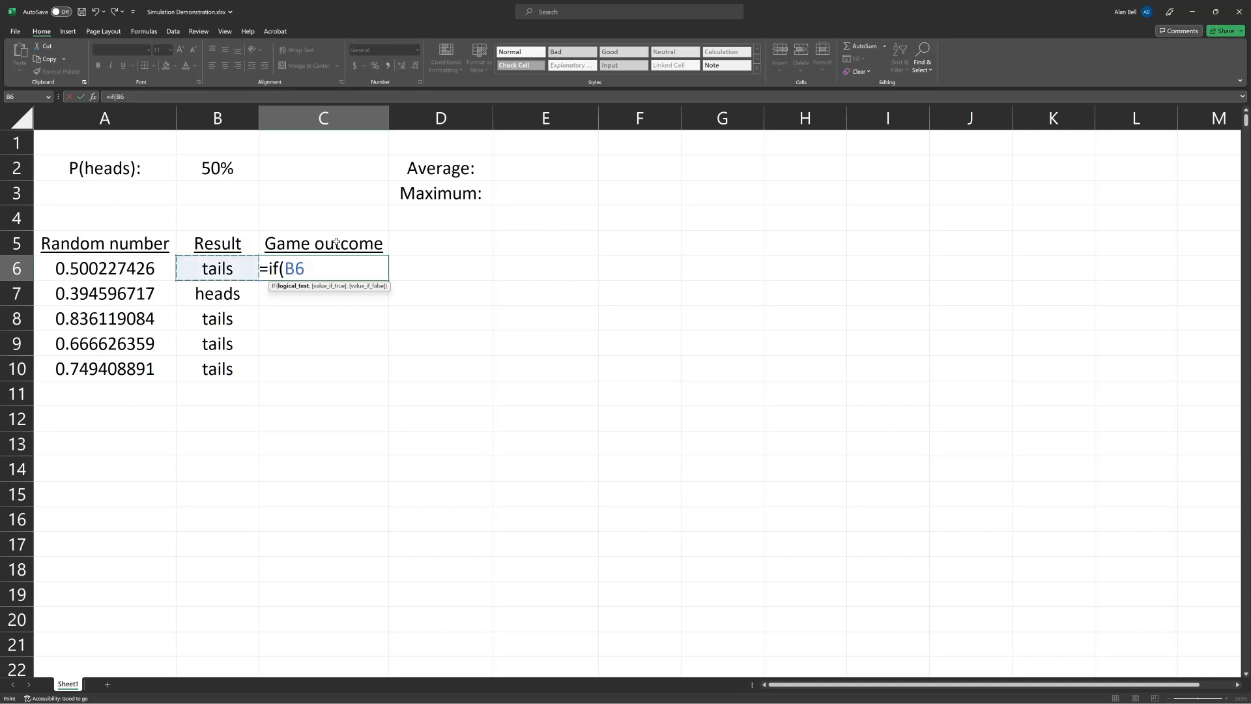
pyautogui.write('="heads",')
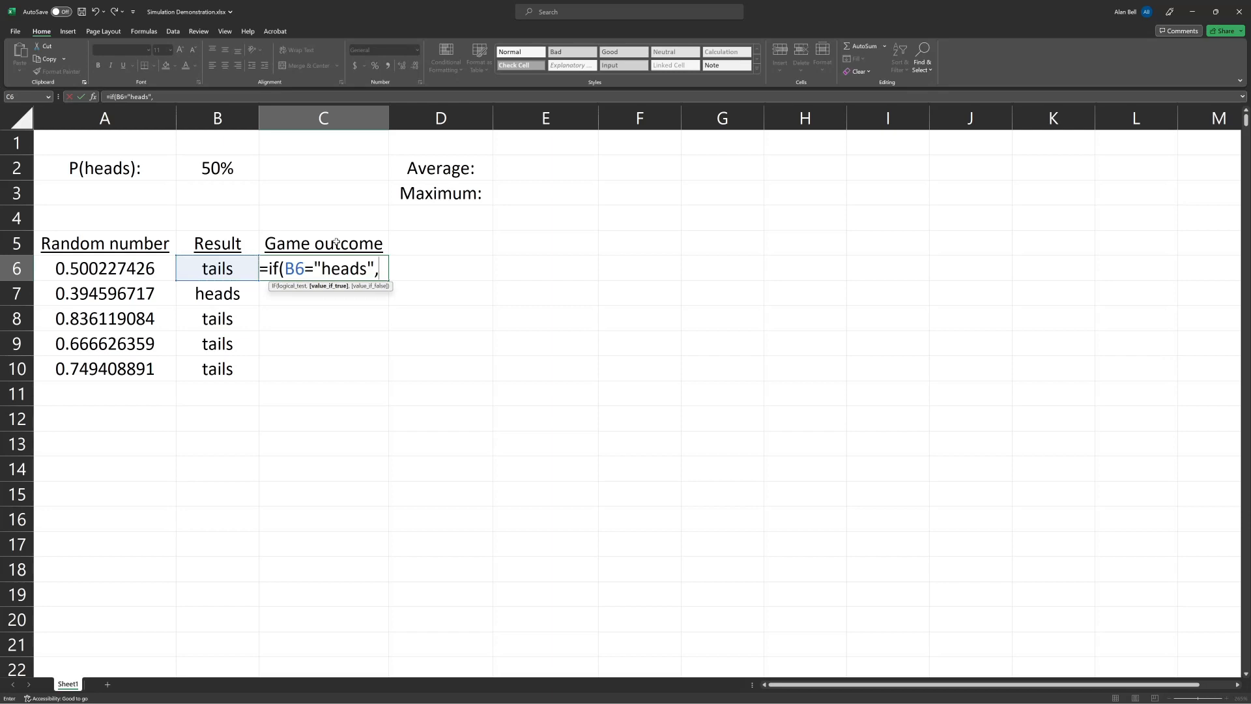
pyautogui.write('"win"')
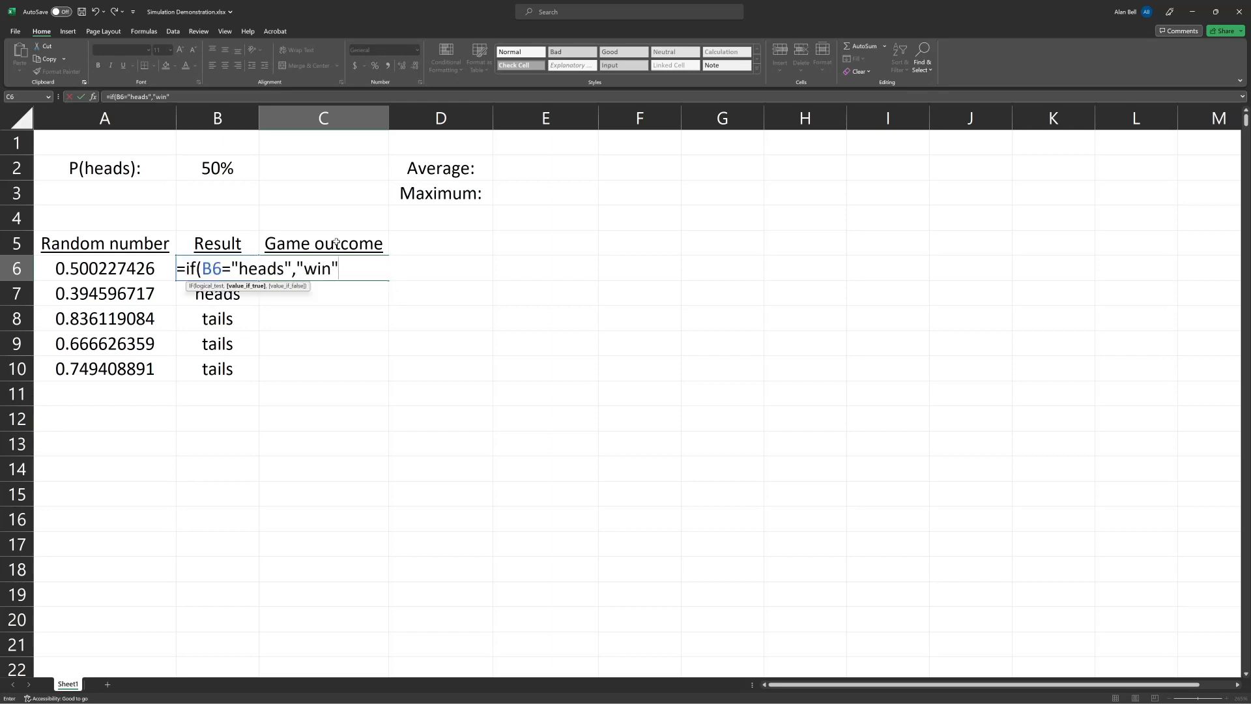
pyautogui.write(',"")')
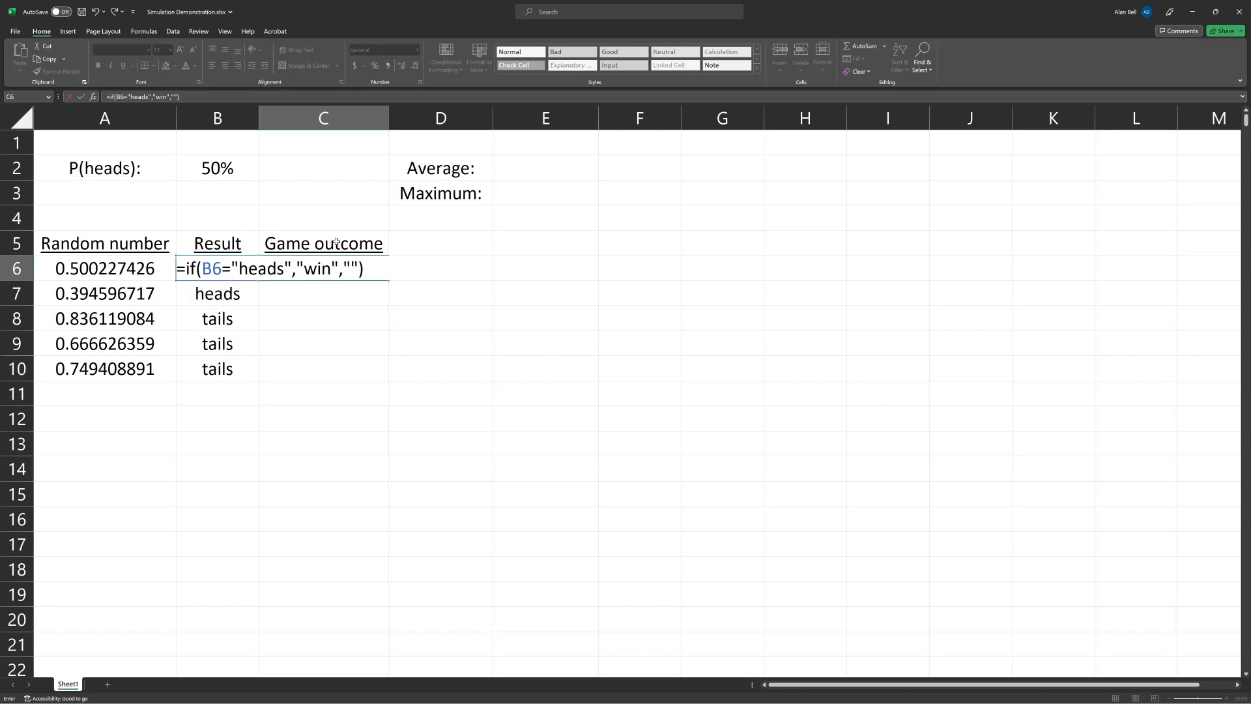
pyautogui.press('Return')
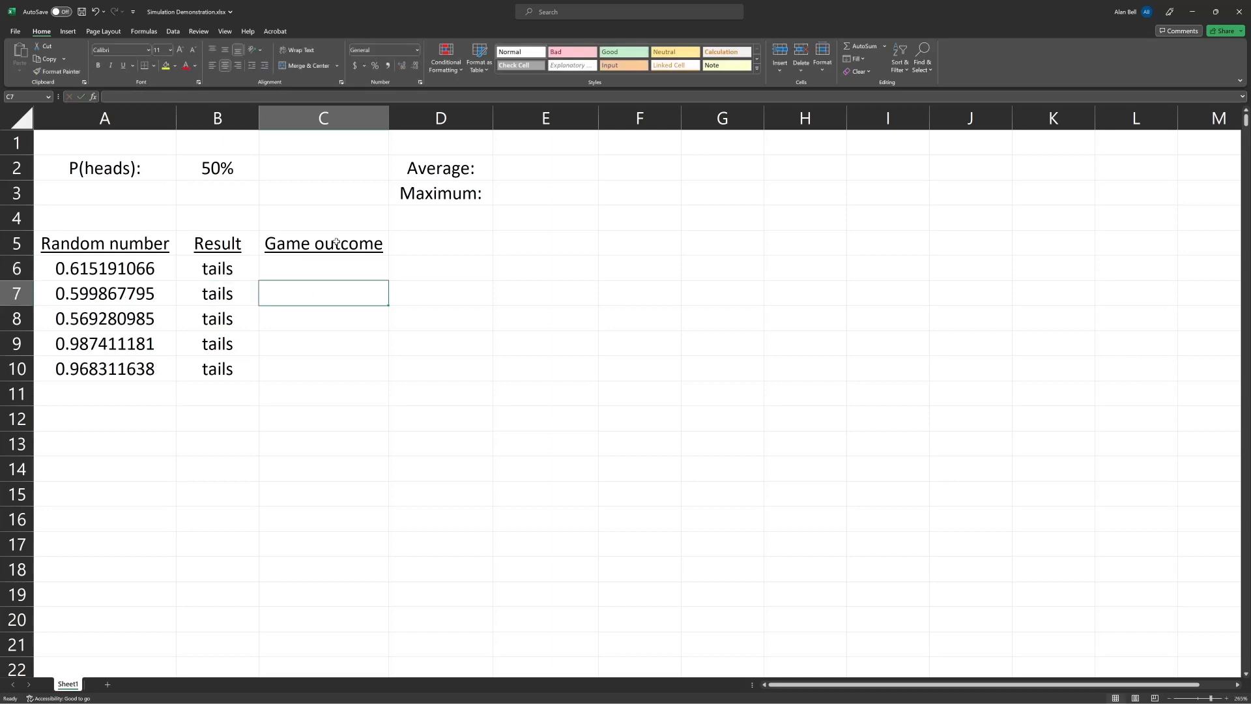
# Copy the game outcome formula from C6 down through C10
pyautogui.press('Up')
pyautogui.hotkey('shift', 'Down')
pyautogui.hotkey('shift', 'Down')
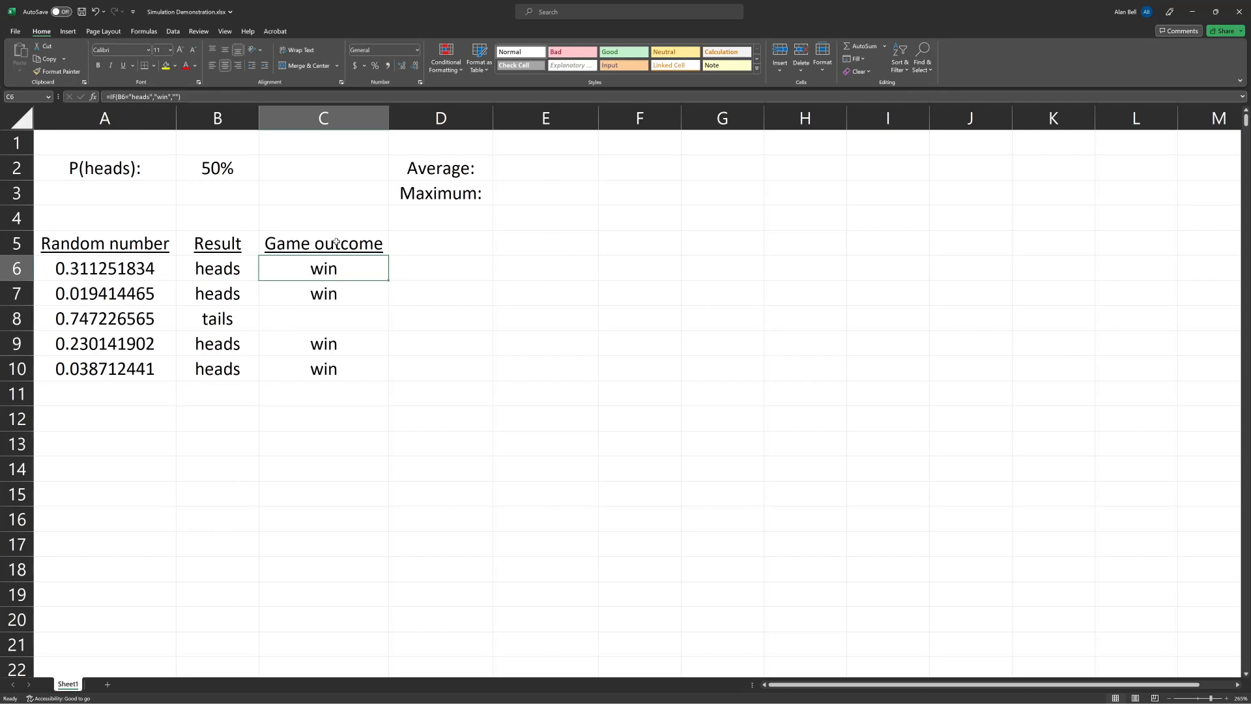
# Add the column headings "Flip #" in cell D5 and "Winning Flip" in cell E5
pyautogui.press('Right')
pyautogui.press('Up')
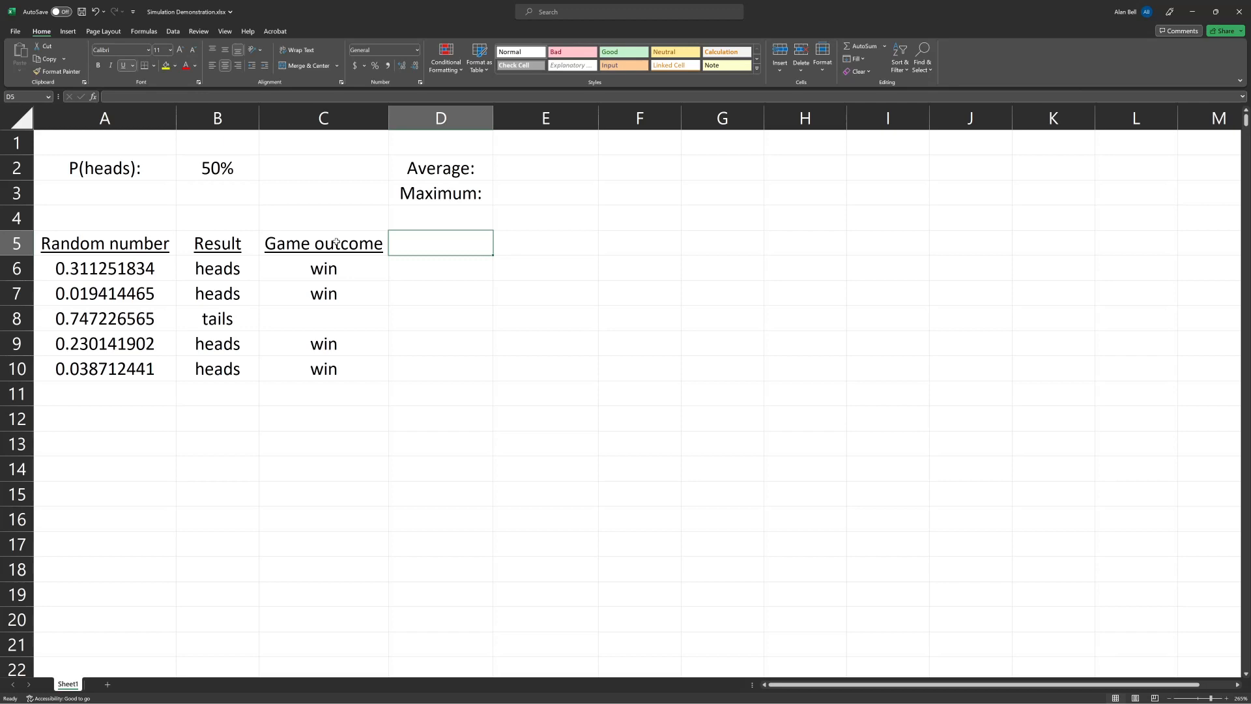
pyautogui.write('Flip')
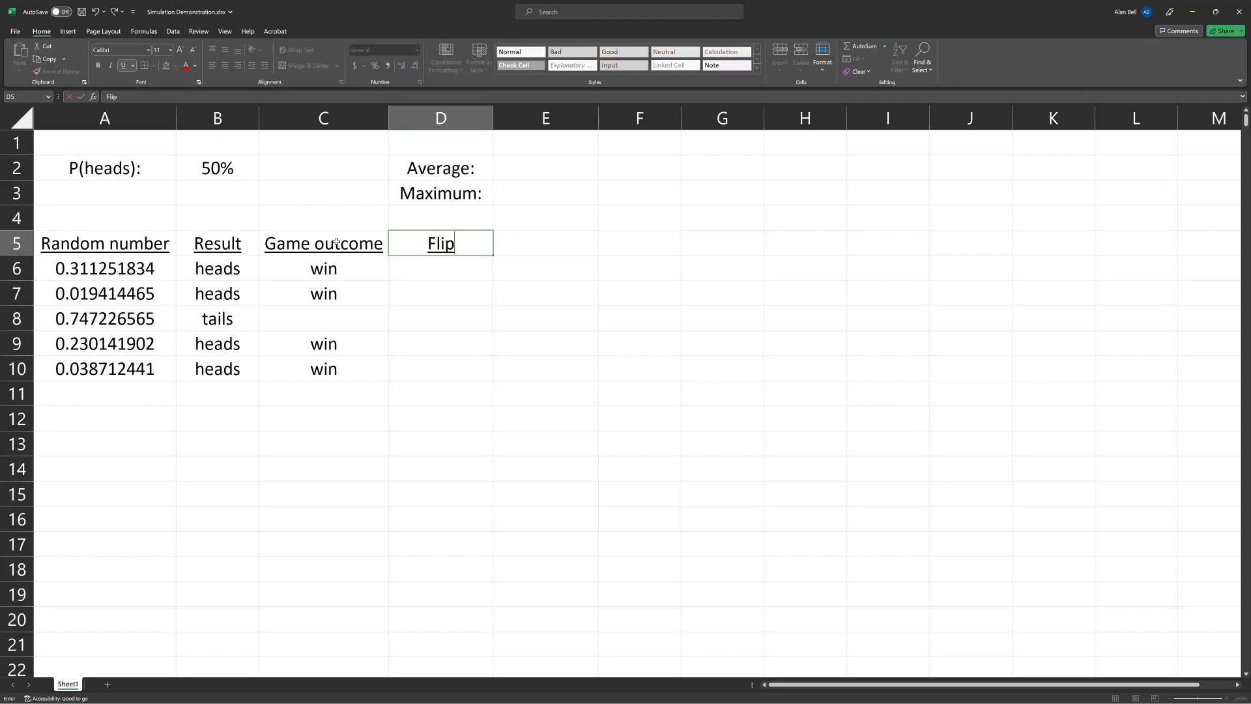
pyautogui.write(' #')
pyautogui.press('Return')
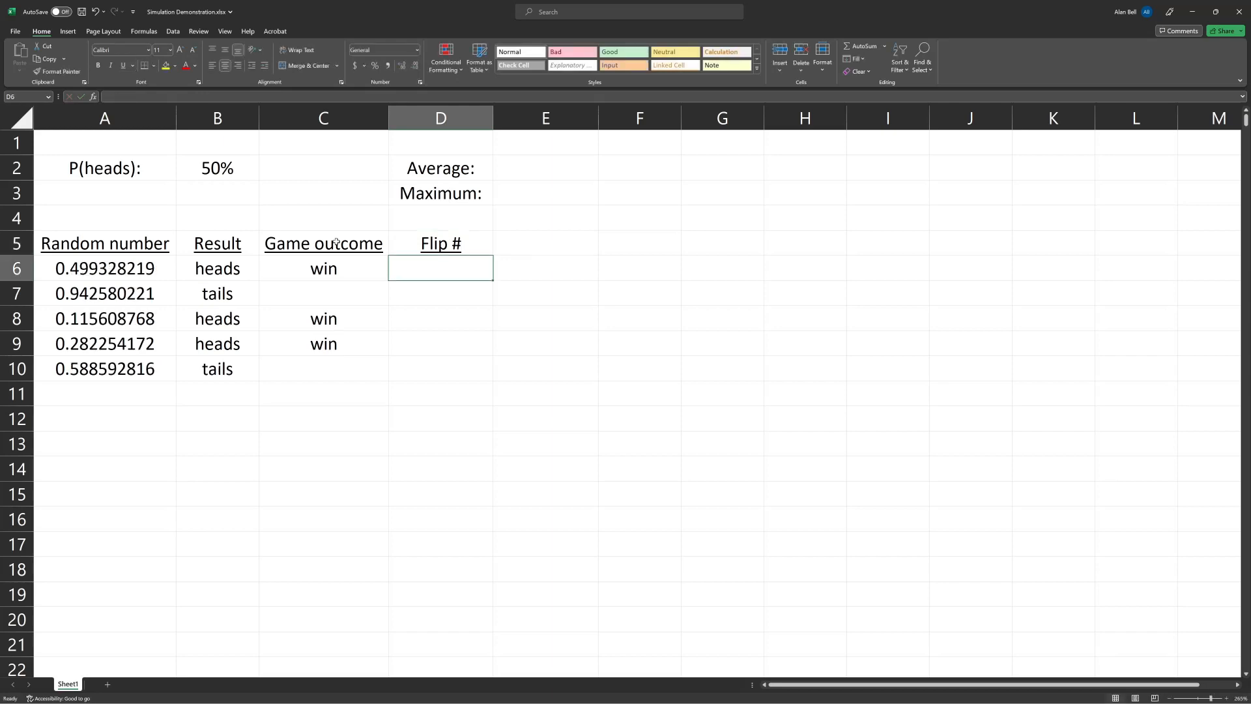
pyautogui.press('Up')
pyautogui.press('Right')
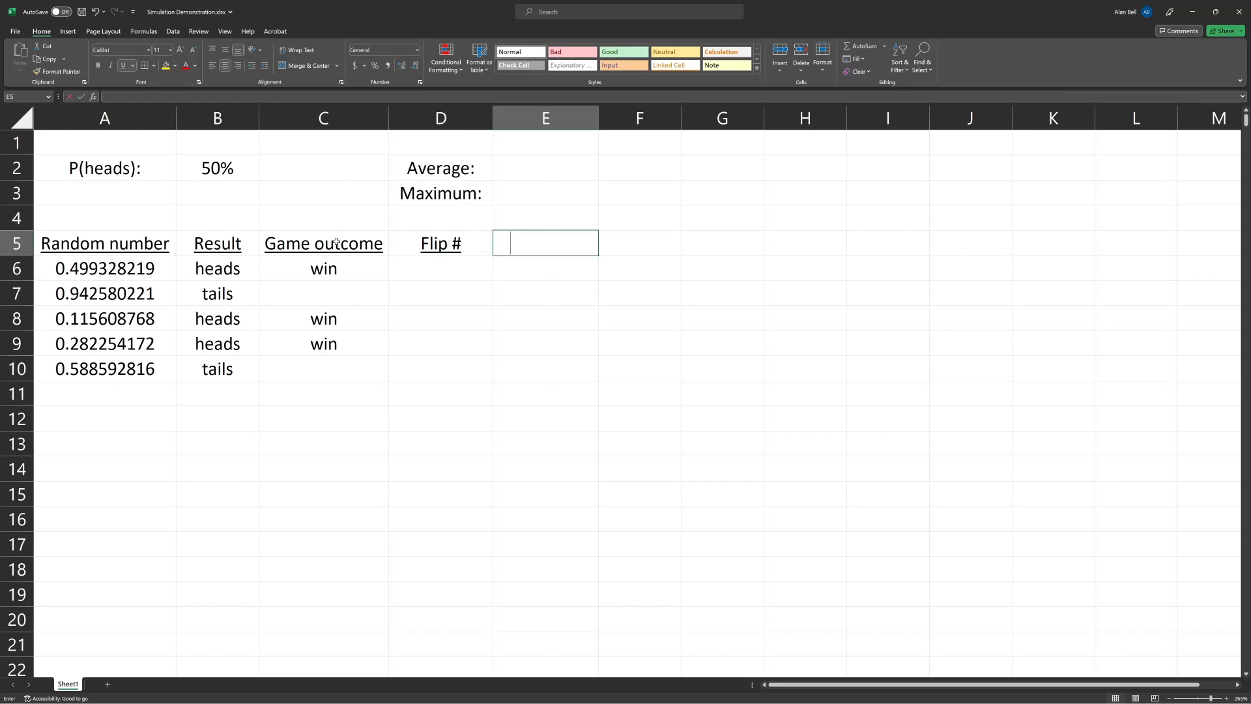
pyautogui.write('Winning Flip')
pyautogui.press('Return')
# Enter 1 as the first flip number in cell D6
pyautogui.press('Left')
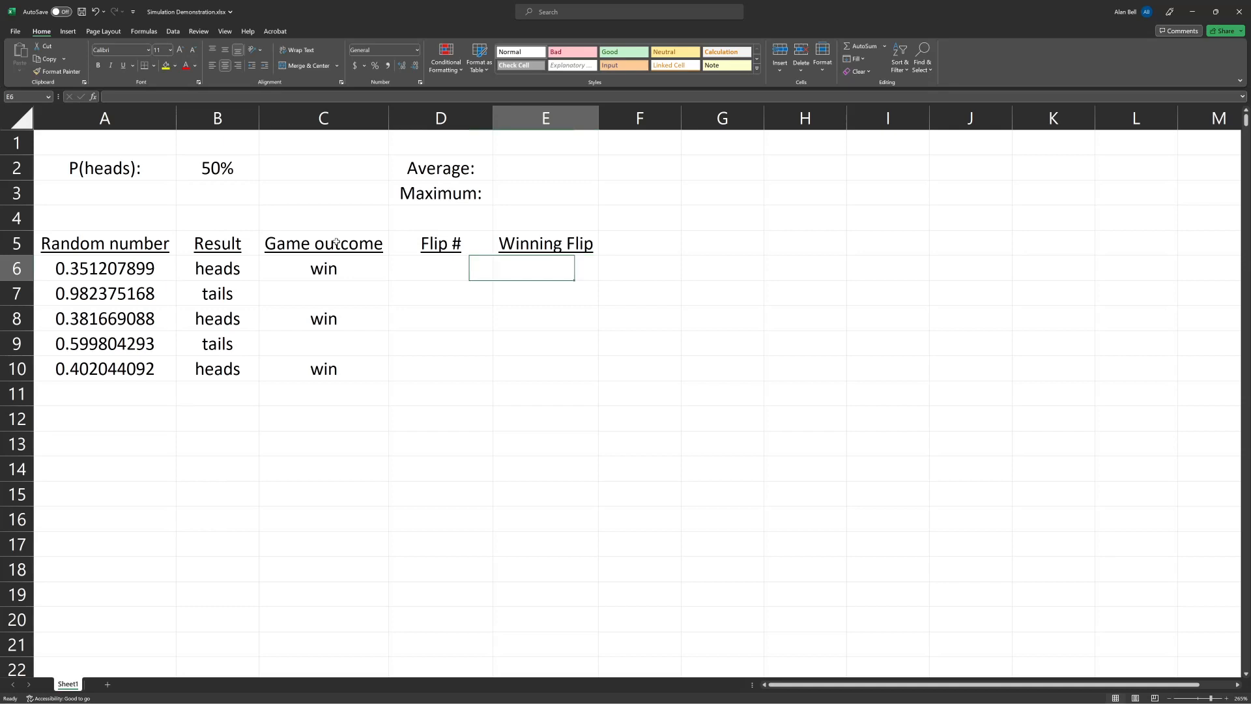
pyautogui.press('Left')
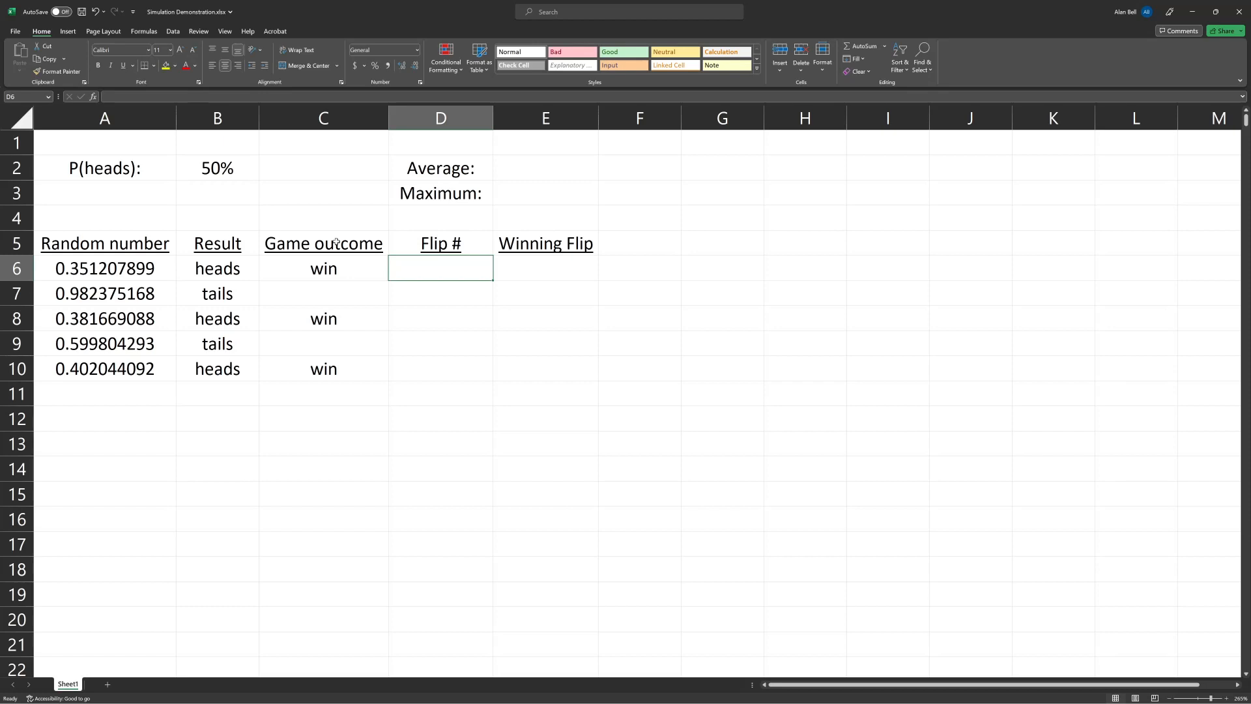
pyautogui.write('1')
pyautogui.press('Return')
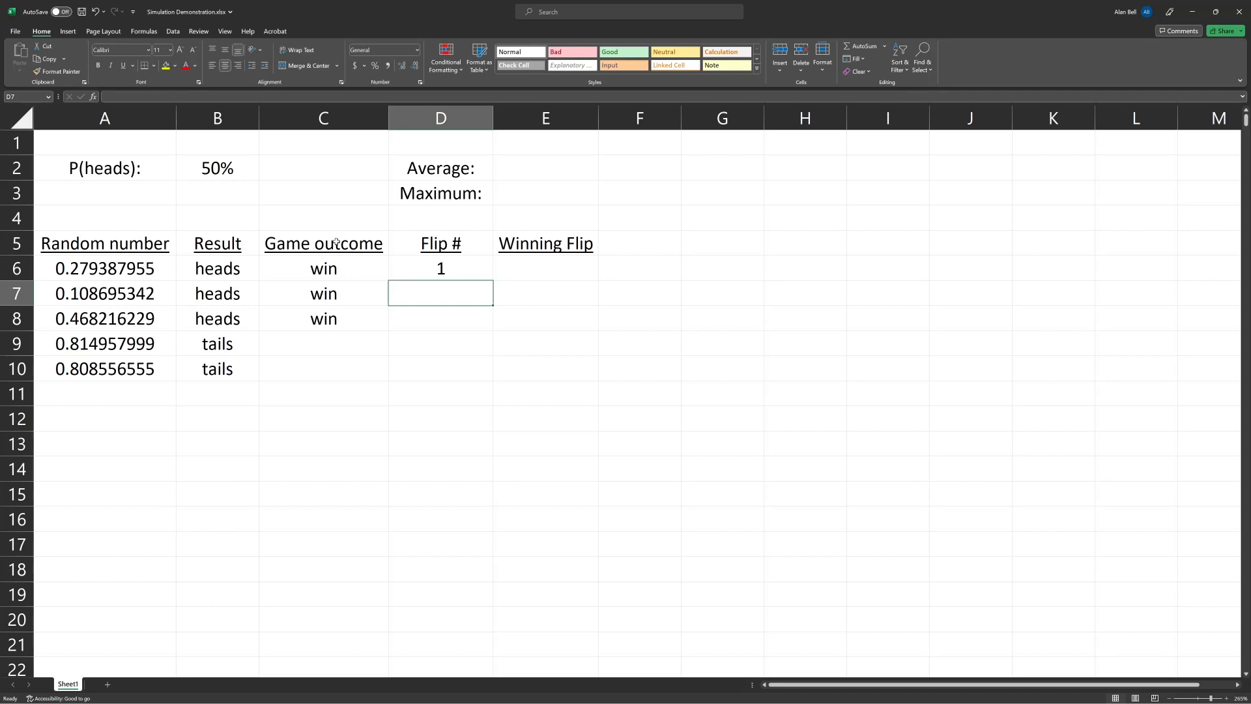
# Enter =IF(C6="win",1,1+D6) in cell D7 to restart the flip count after a win and otherwise increase it by one
pyautogui.press('Left')
pyautogui.press('Left')
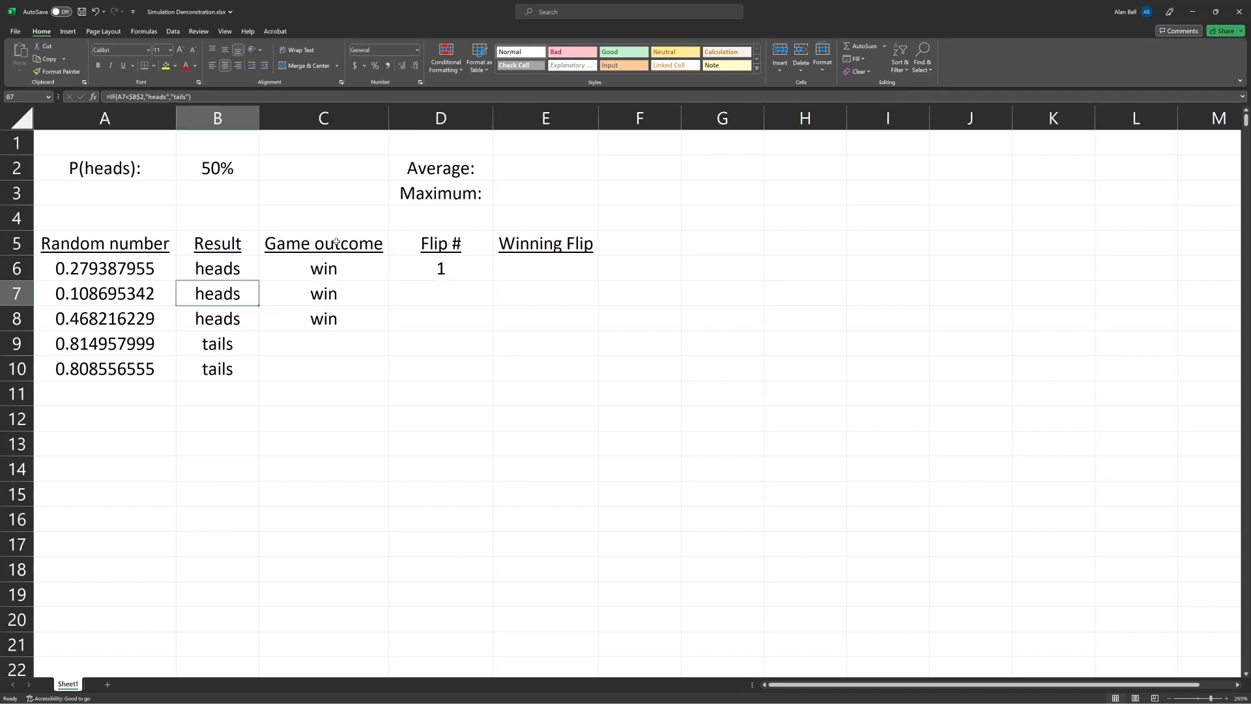
pyautogui.press('Right')
pyautogui.press('Right')
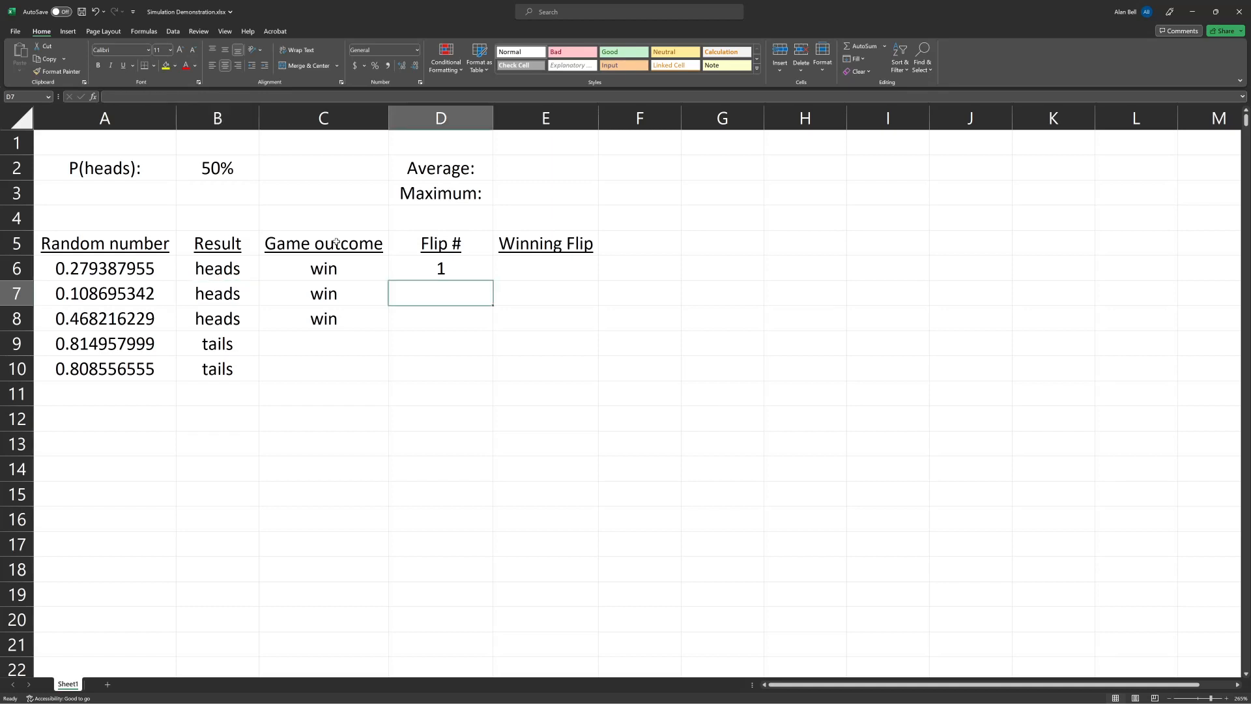
pyautogui.write('=')
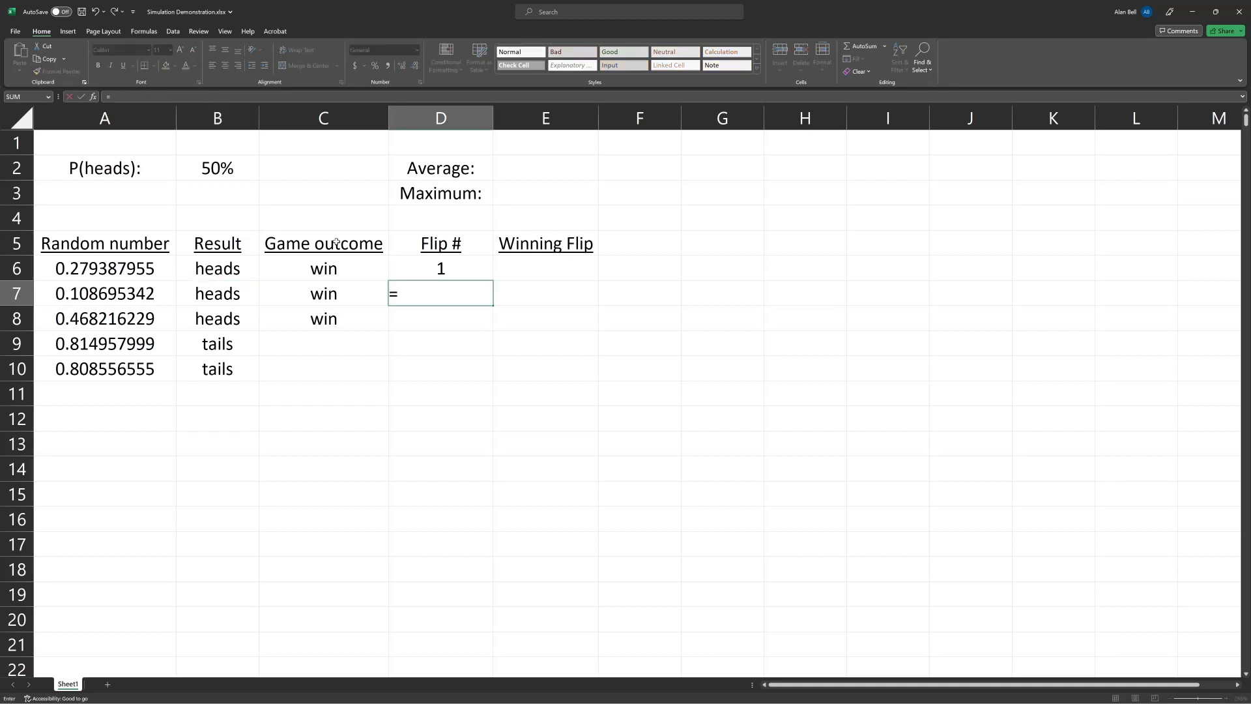
pyautogui.write('if(')
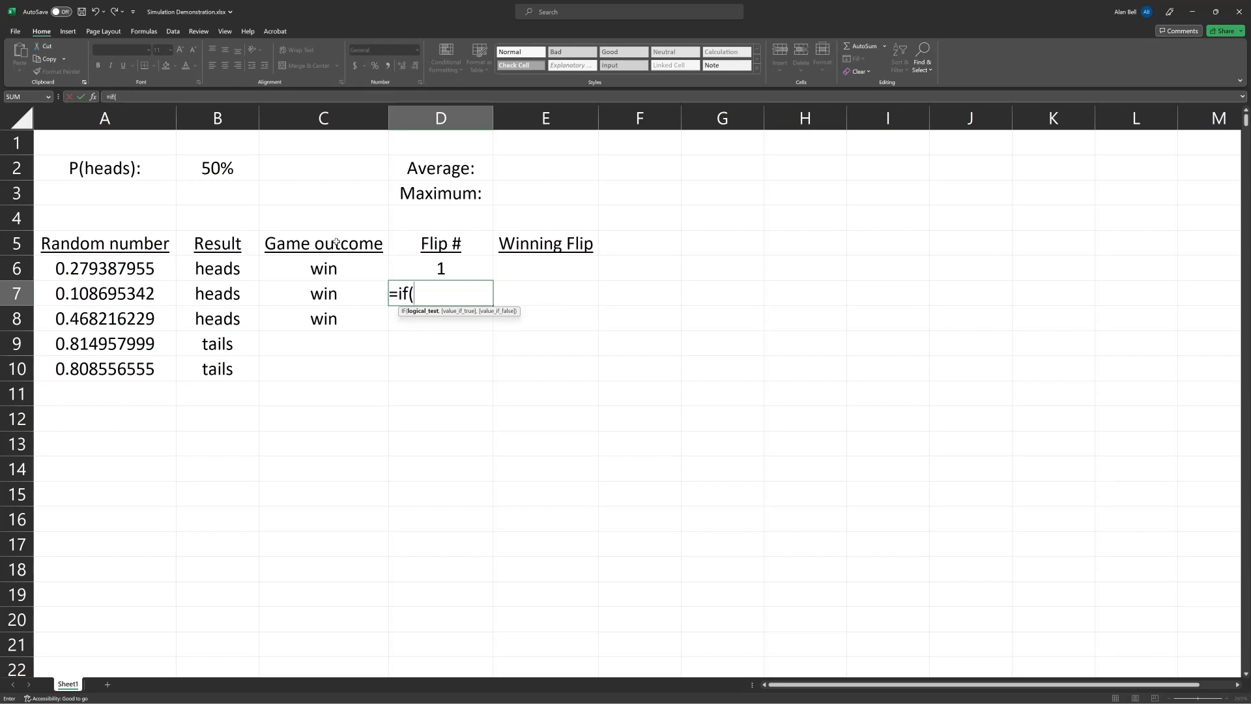
pyautogui.press('Left')
pyautogui.press('Up')
pyautogui.write('="win')
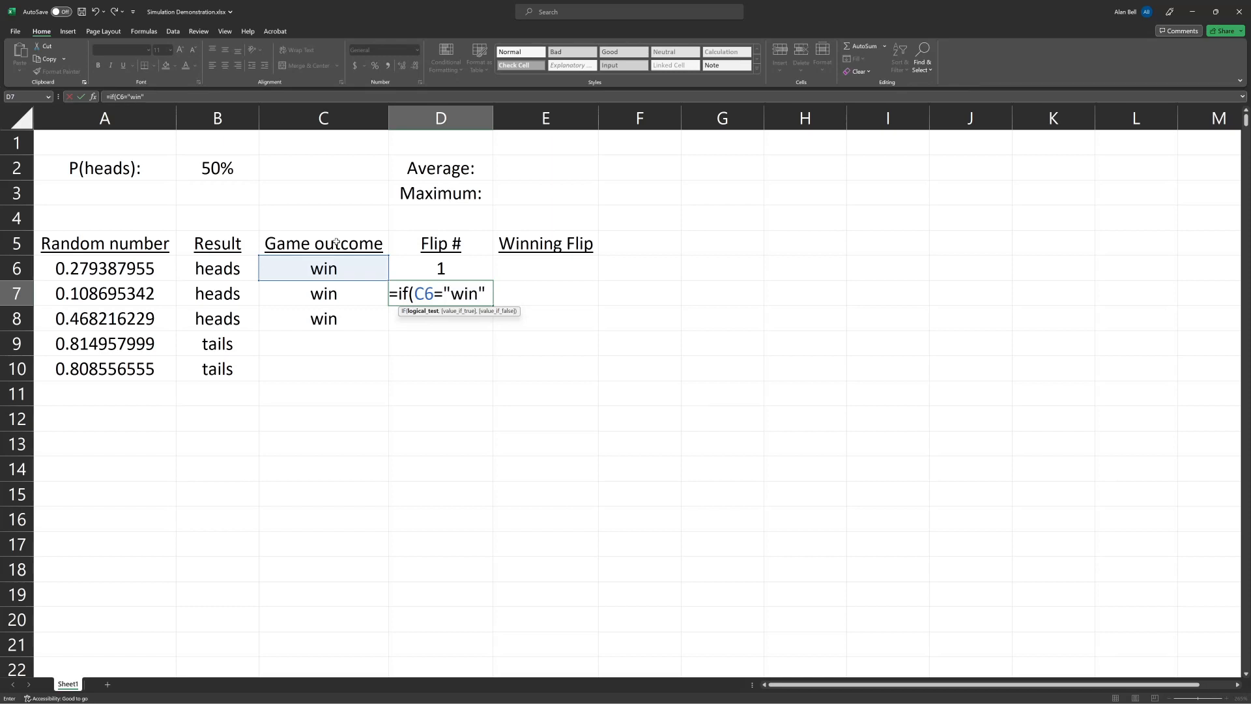
pyautogui.write('",1')
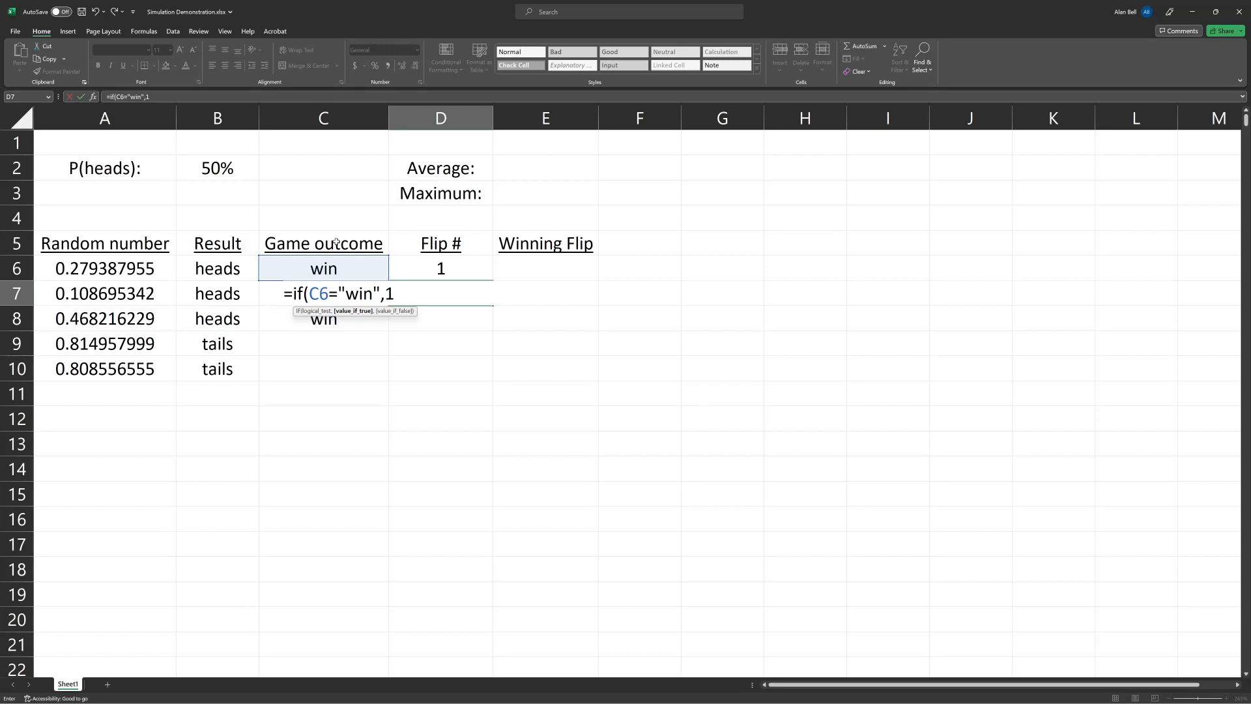
pyautogui.write(',1+')
pyautogui.press('Up')
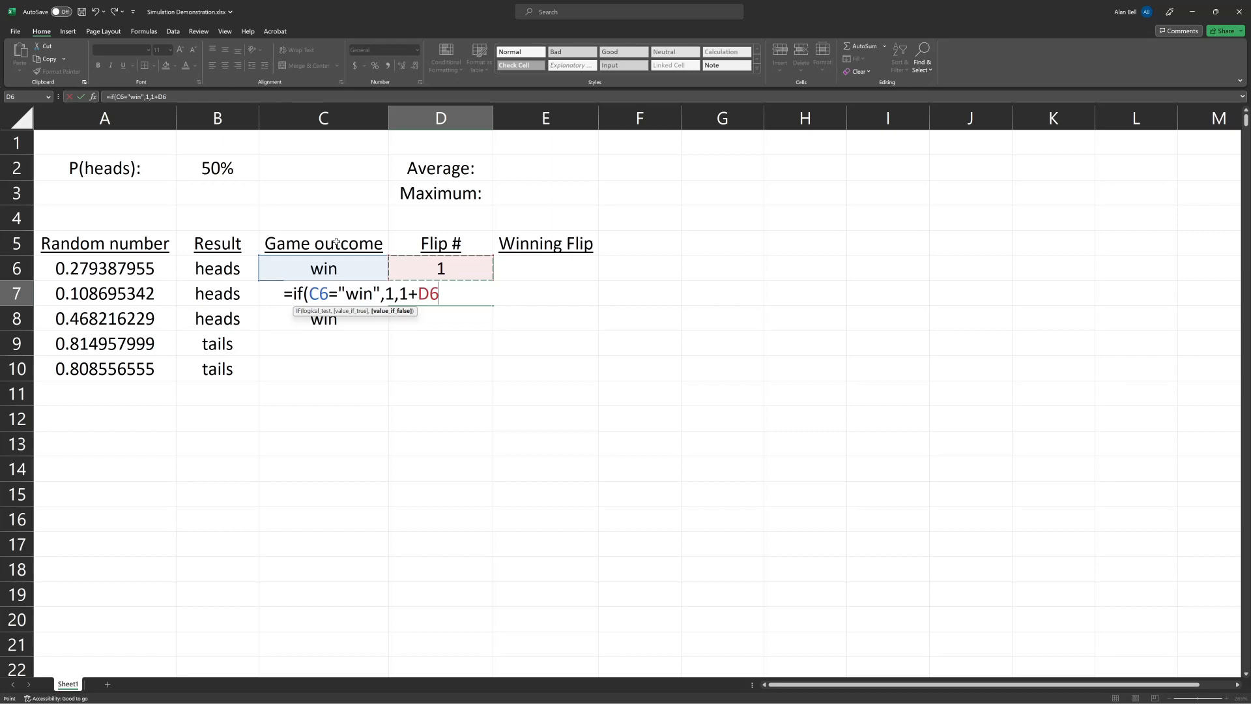
pyautogui.press('Return')
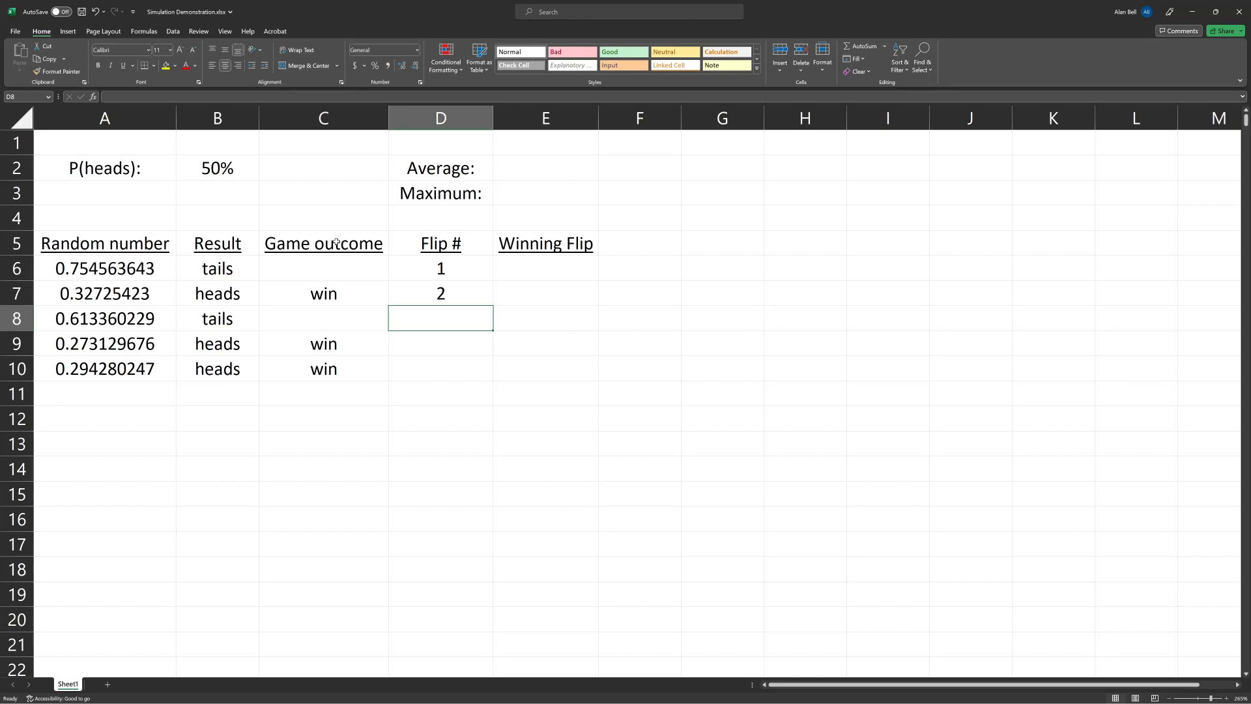
# Copy the flip number formula from D7 down through D10
pyautogui.press('Up')
pyautogui.hotkey('shift', 'Down')
pyautogui.hotkey('shift', 'Down')
pyautogui.hotkey('shift', 'Down')
pyautogui.hotkey('ctrl', 'd')
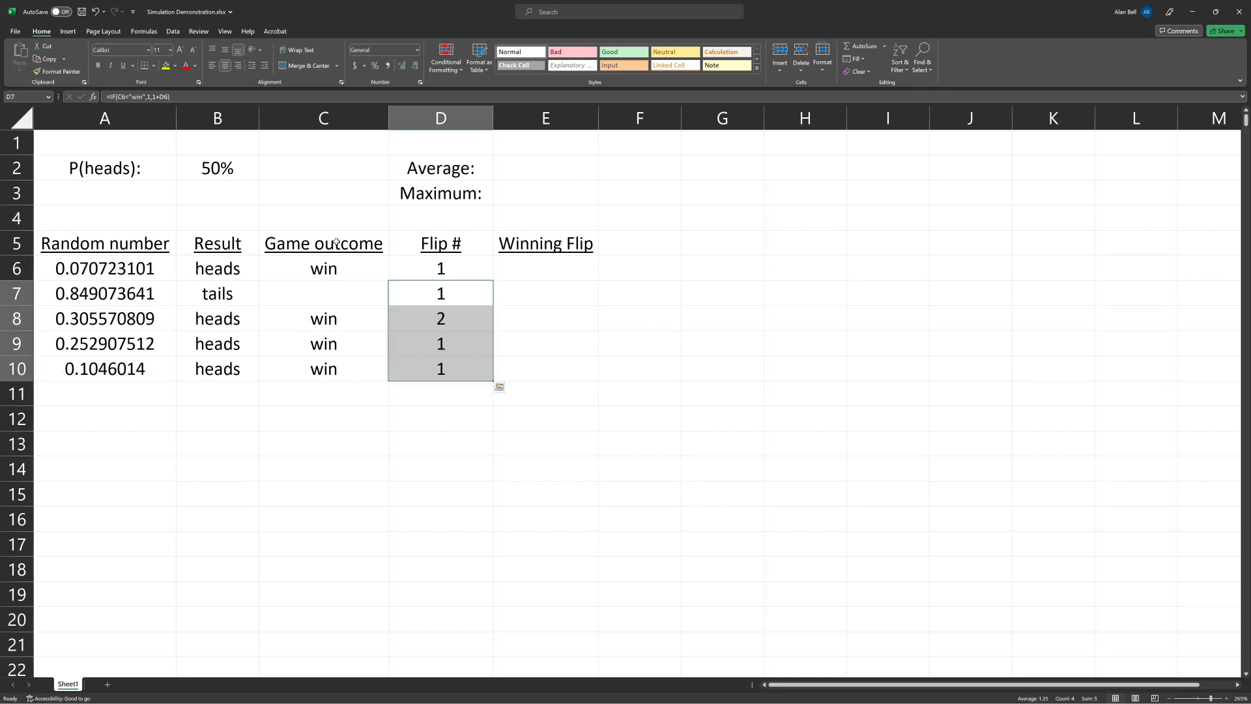
# Enter =IF(C6="win",D6,"") in cell E6 to show the flip number only for winning flips
pyautogui.press('Up')
pyautogui.press('Right')
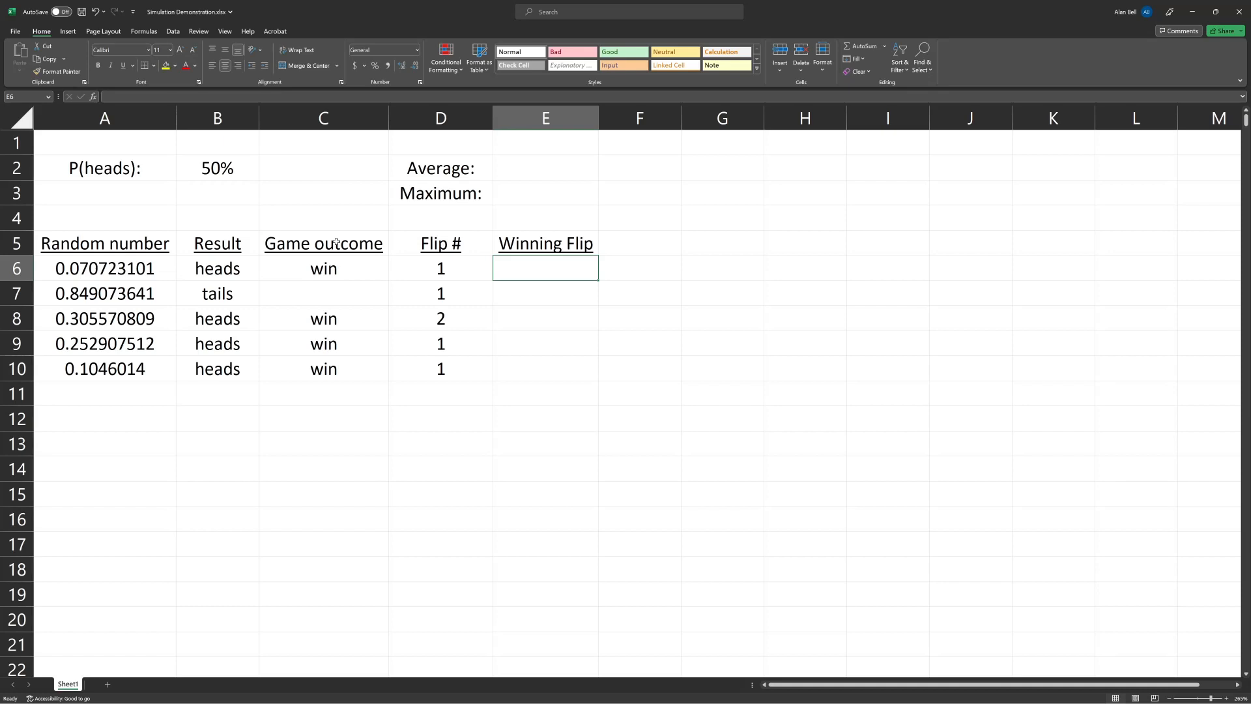
pyautogui.write('=if(')
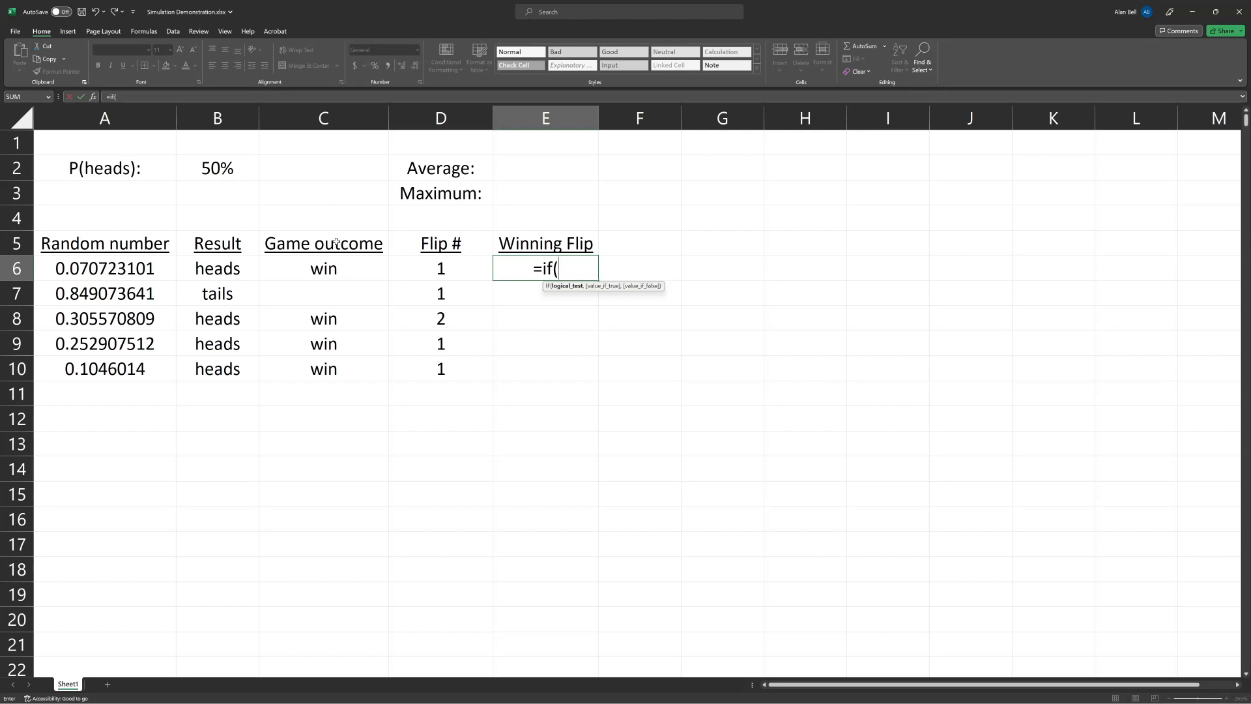
pyautogui.write('C6="win",')
pyautogui.press('Left')
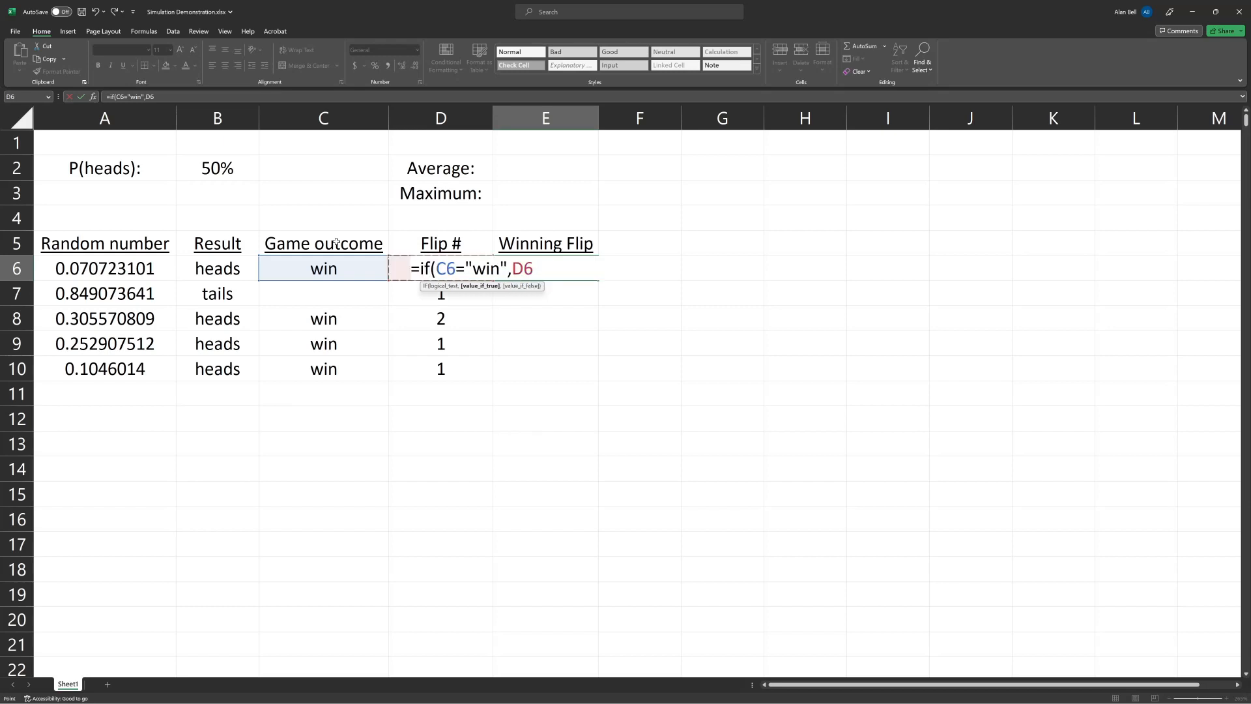
pyautogui.press('Return')
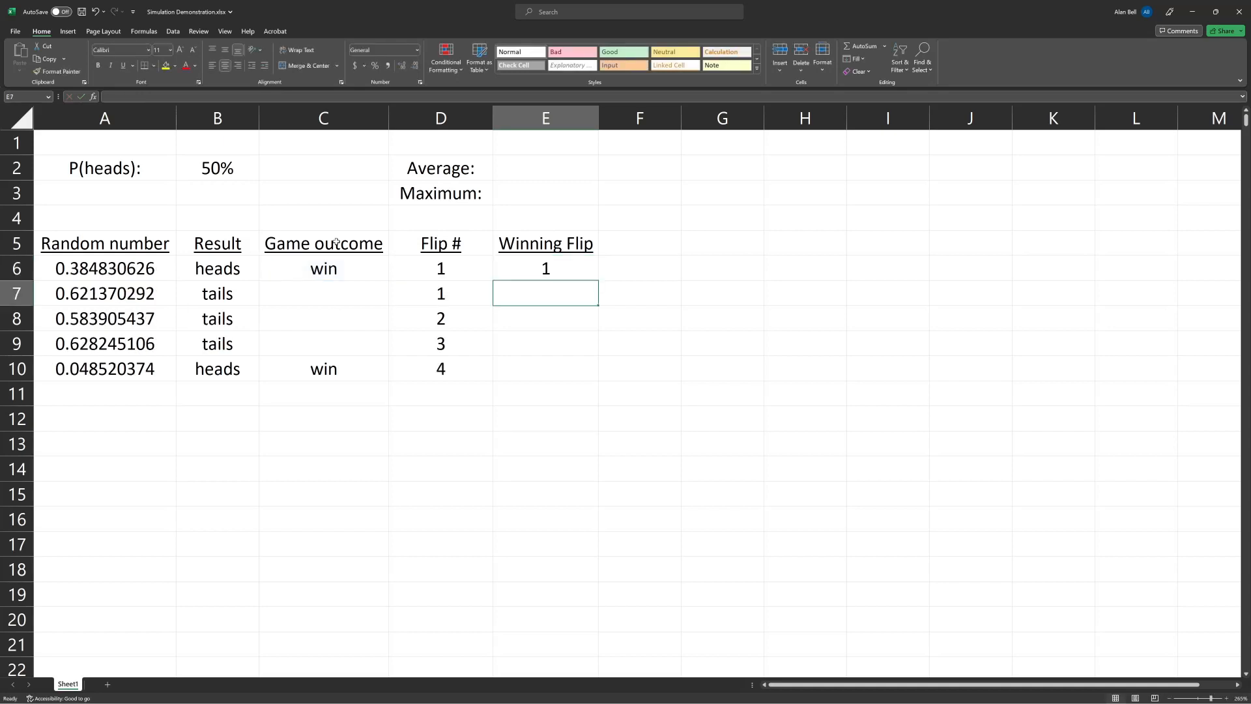
# Copy the winning flip formula from E6 down through E10
pyautogui.press('Up')
pyautogui.hotkey('shift', 'Down')
pyautogui.hotkey('shift', 'Down')
pyautogui.hotkey('shift', 'Down')
pyautogui.hotkey('shift', 'Down')
pyautogui.hotkey('ctrl', 'd')
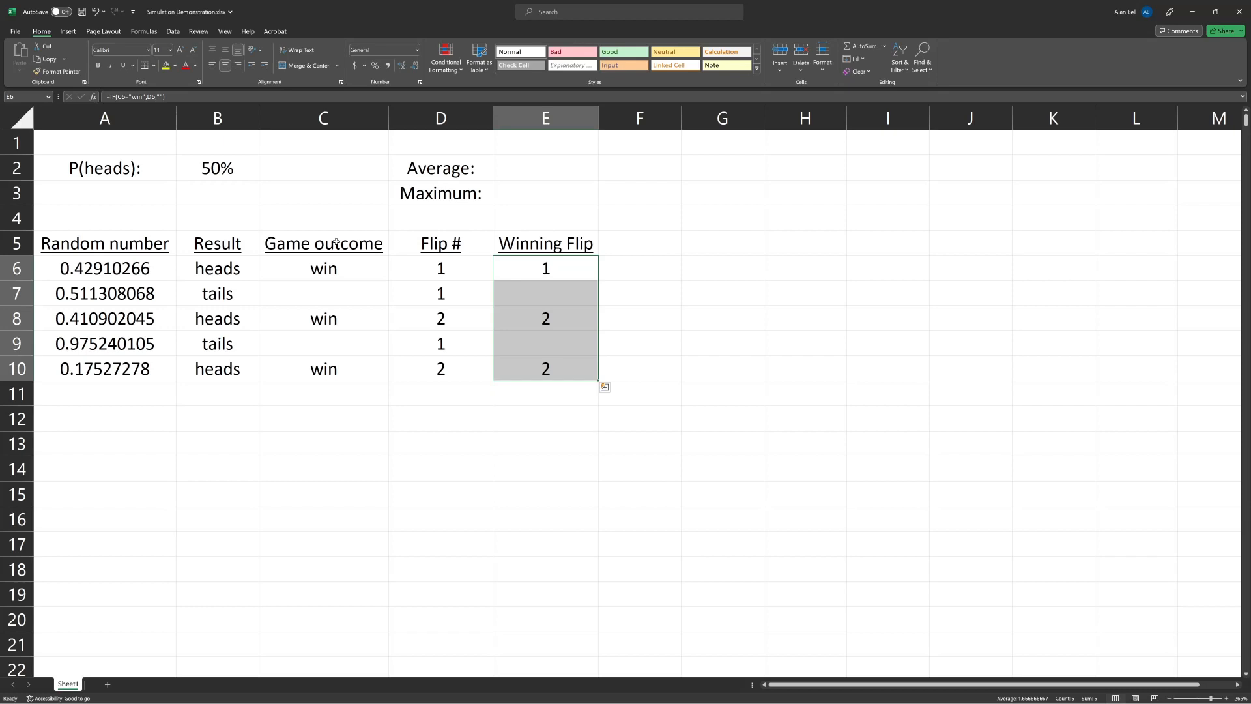
pyautogui.press('Left')
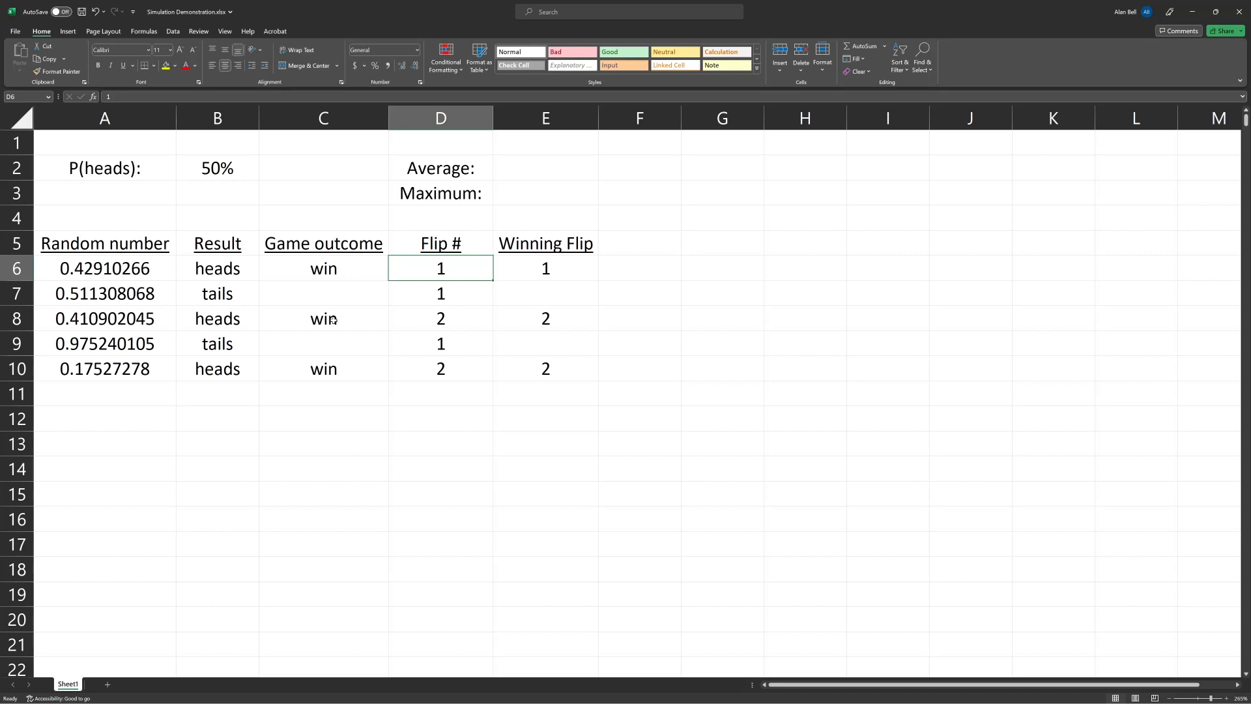
# Extend the simulation by filling the formulas in A10:E10 down through row 1005
pyautogui.moveTo(104, 369); pyautogui.dragTo(523, 372)
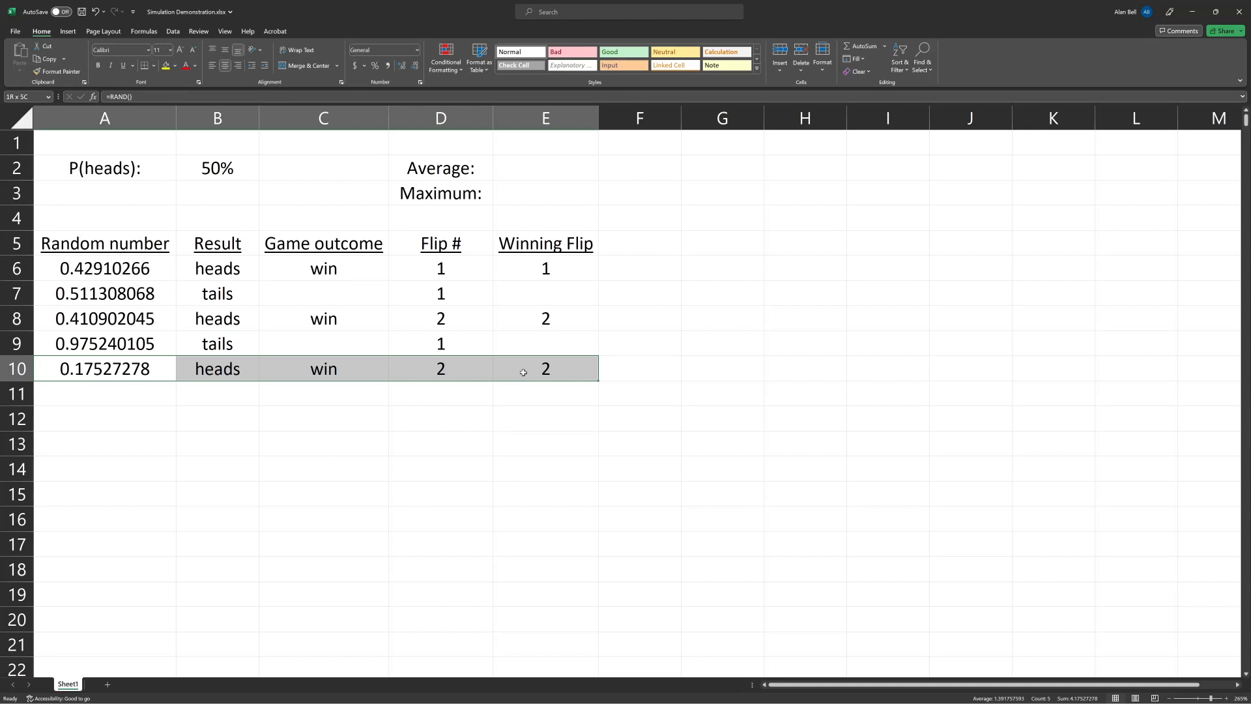
pyautogui.hotkey('ctrl', 'shift', 'Down')
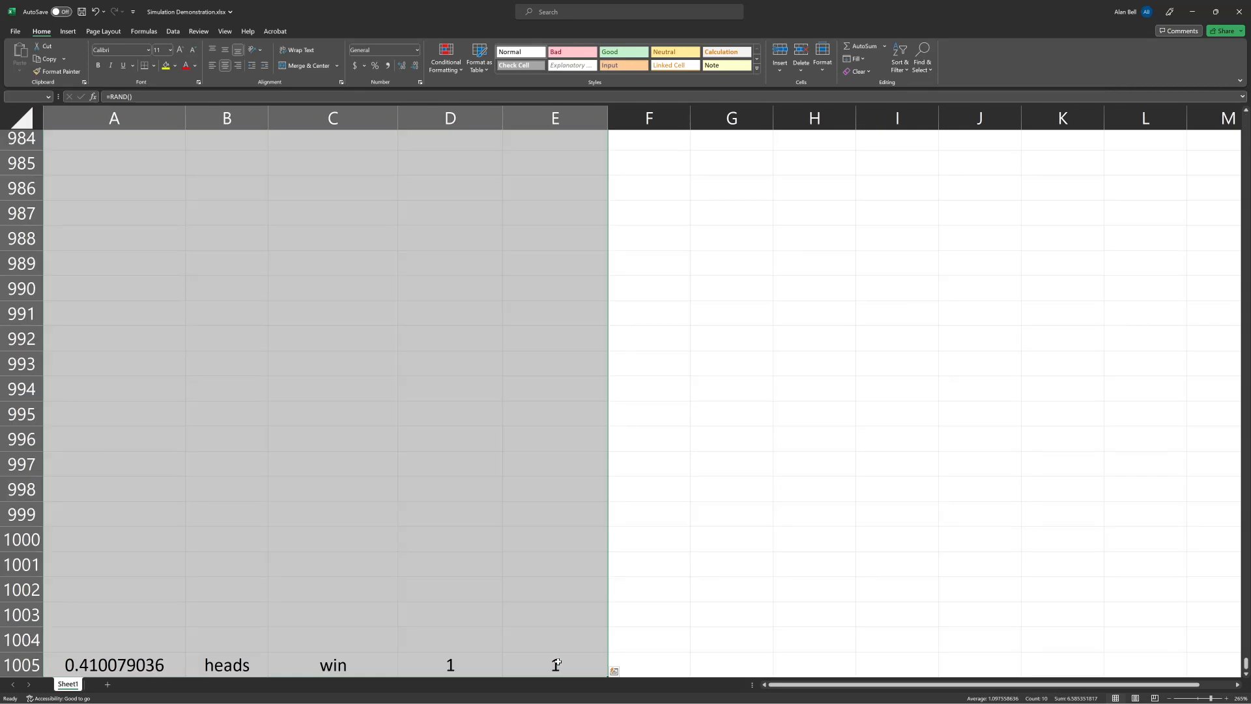
pyautogui.hotkey('ctrl', 'd')
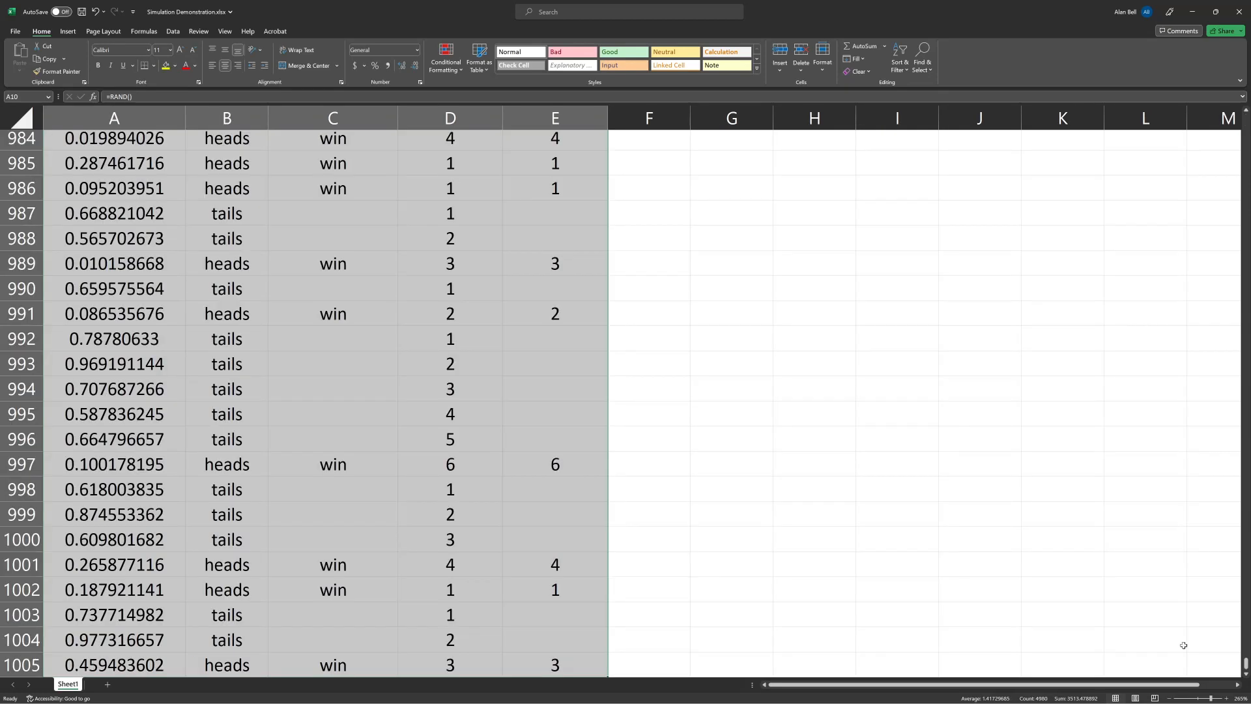
# Enter =AVERAGE(E6:E1005) in cell E2 to calculate the average winning flip
pyautogui.moveTo(1245, 663); pyautogui.dragTo(1240, 598)
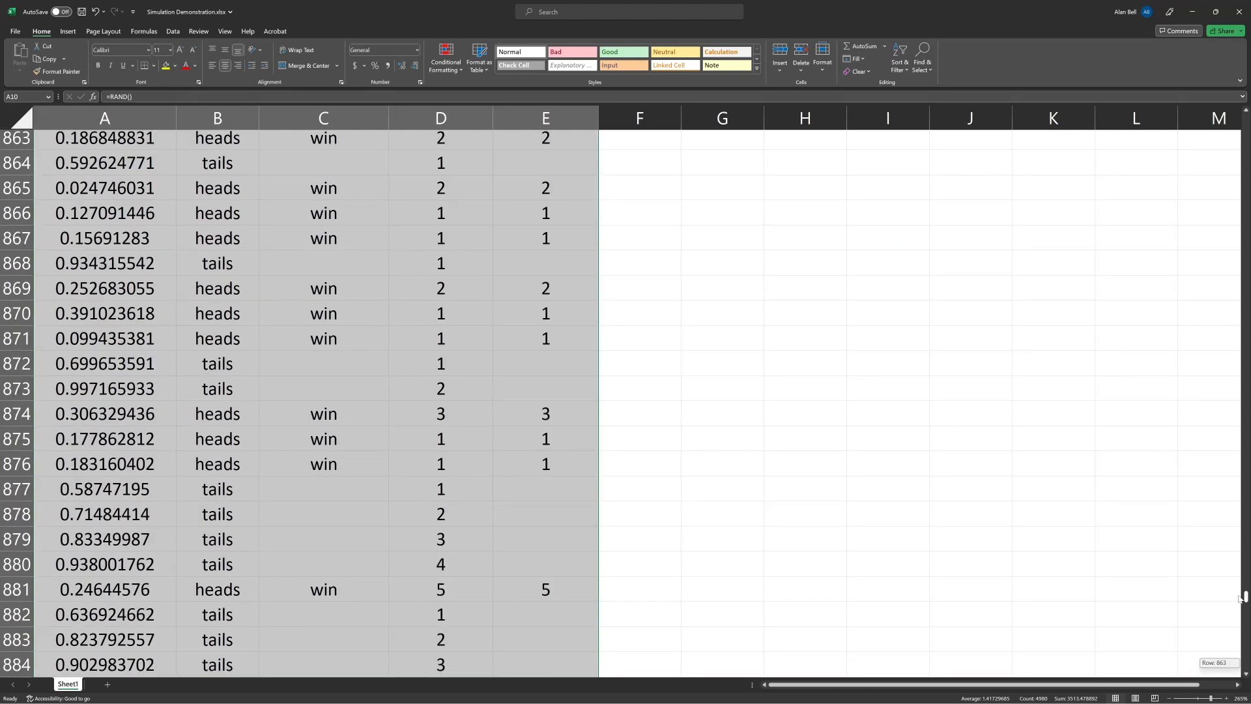
pyautogui.moveTo(1240, 598); pyautogui.dragTo(1242, 120)
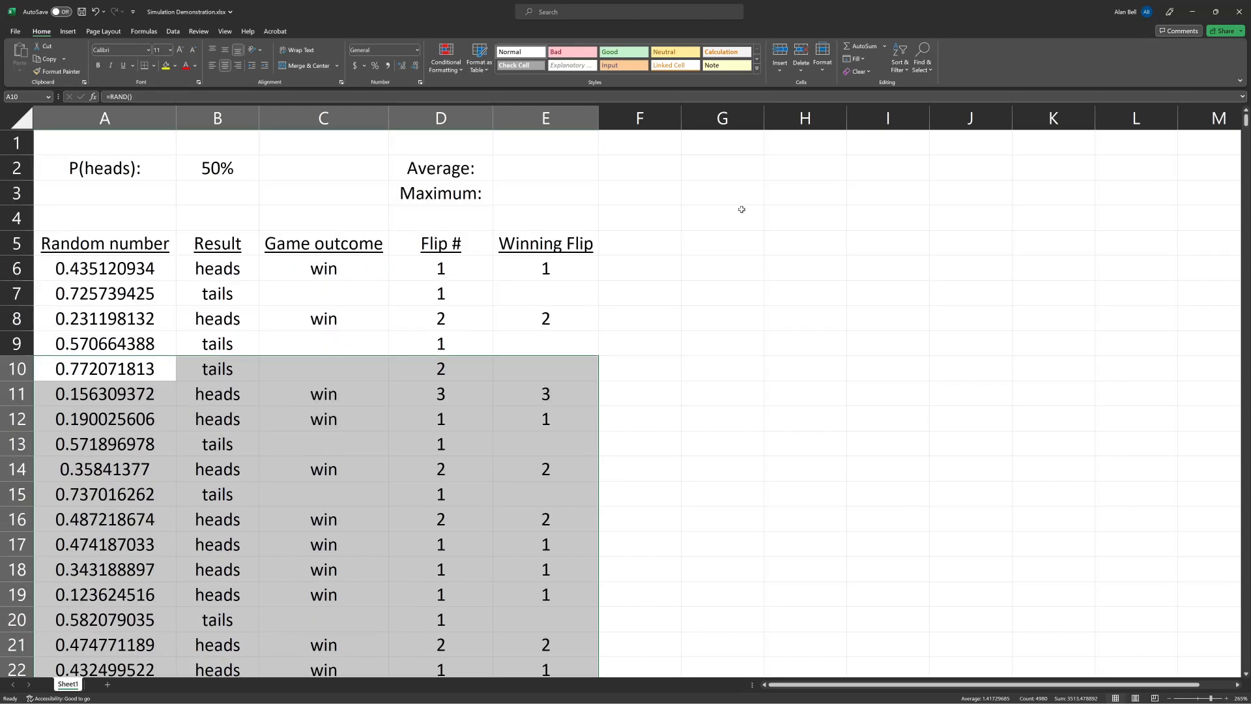
pyautogui.click(512, 169)
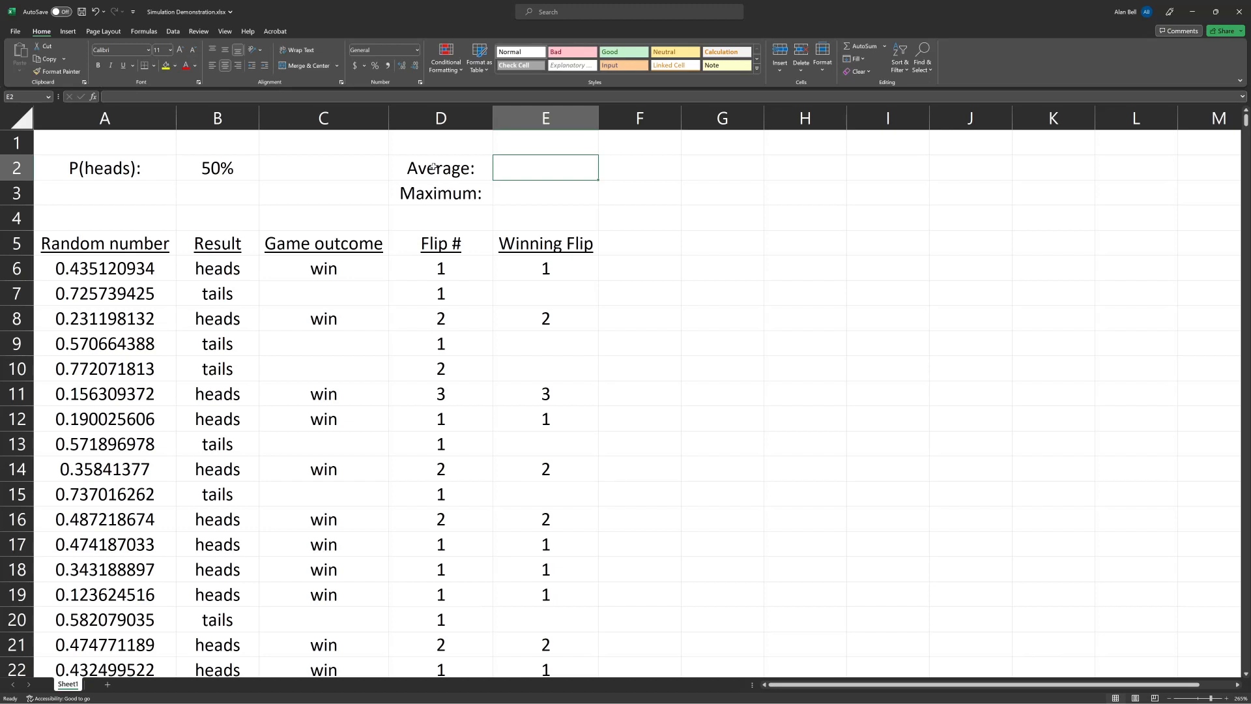
pyautogui.write('=')
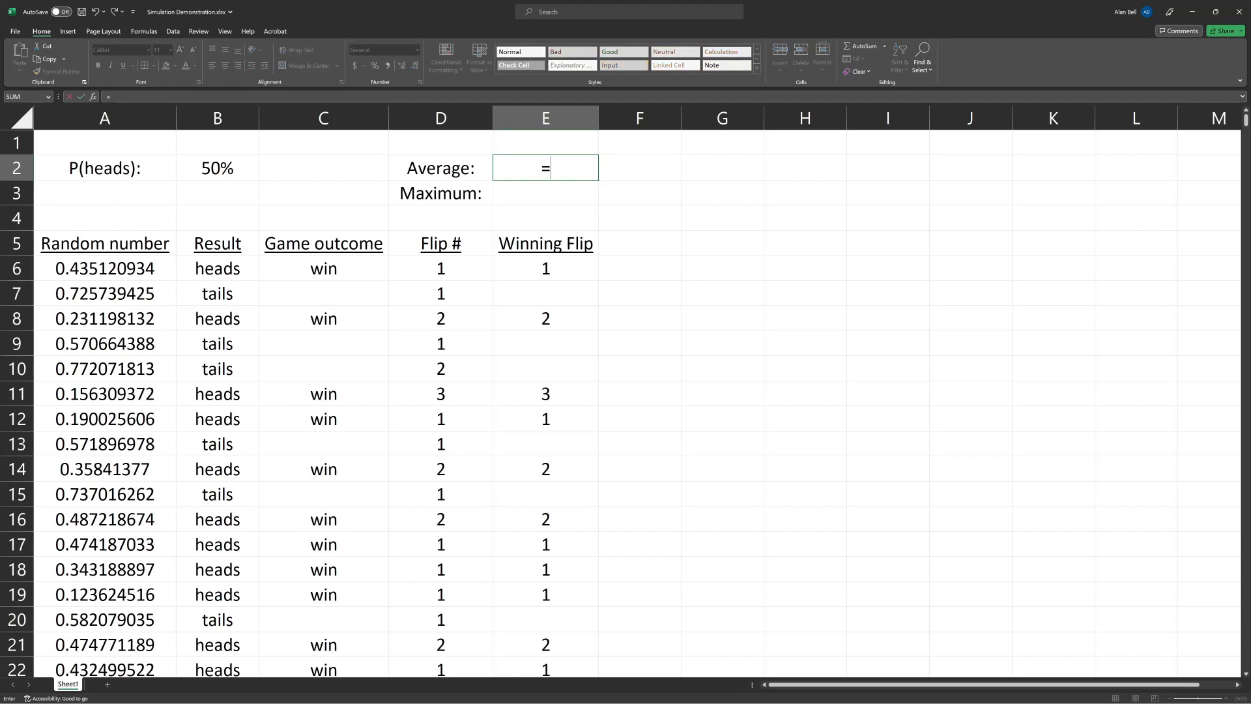
pyautogui.write('avera')
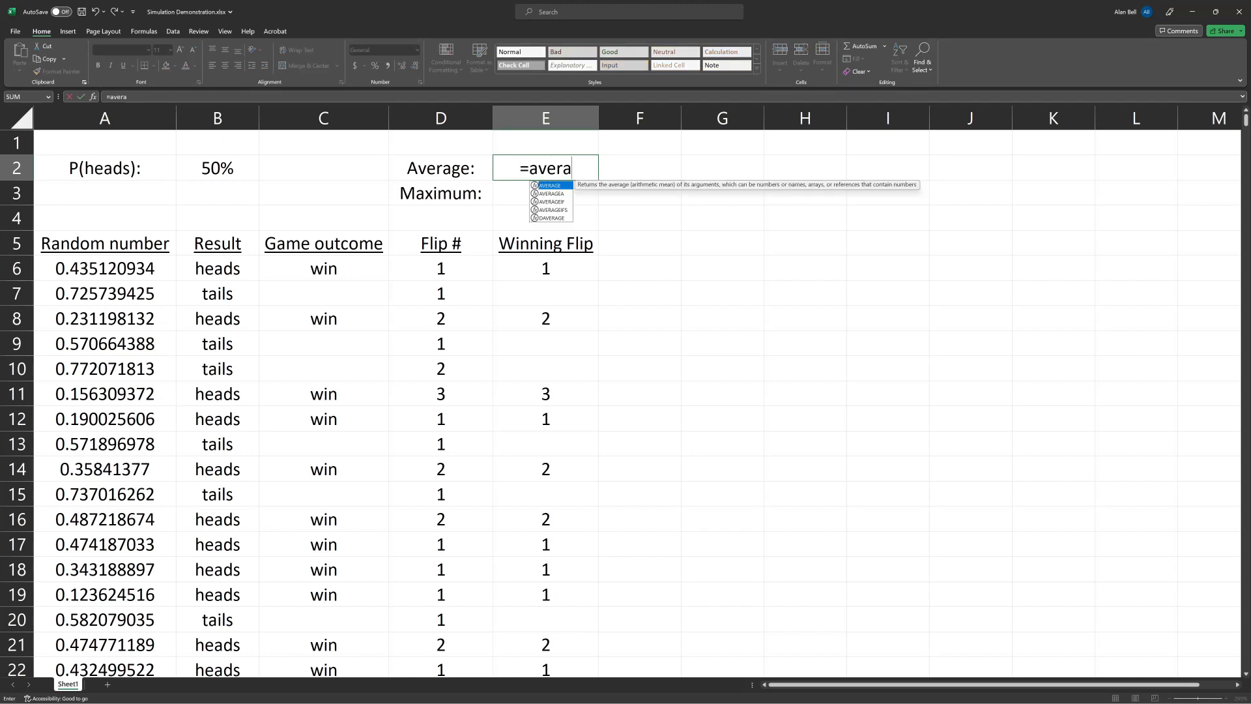
pyautogui.press('Tab')
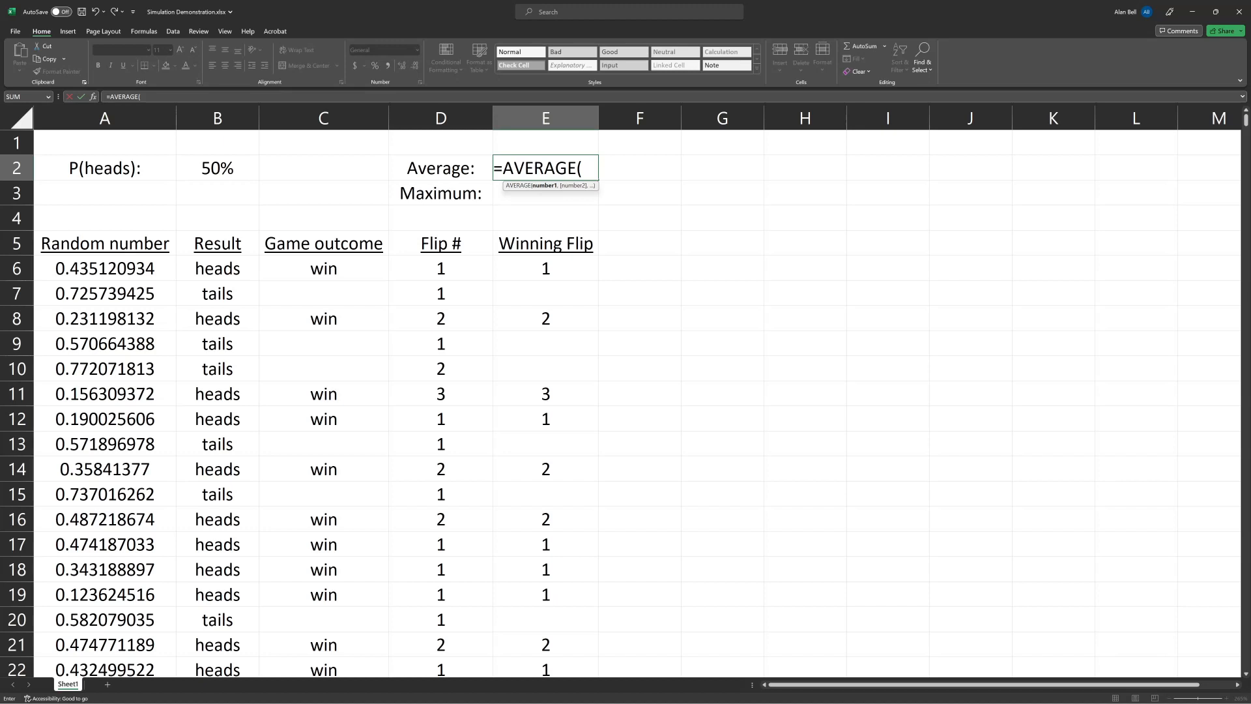
pyautogui.write('e6:e1005)')
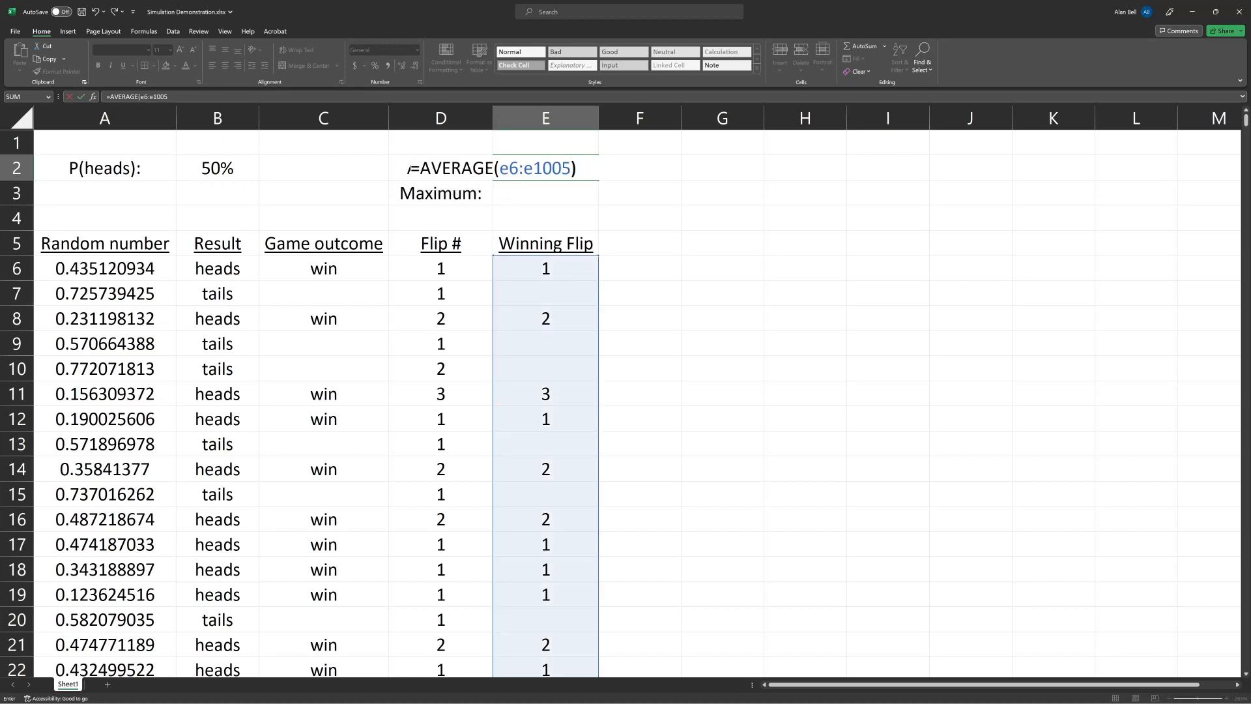
pyautogui.press('Return')
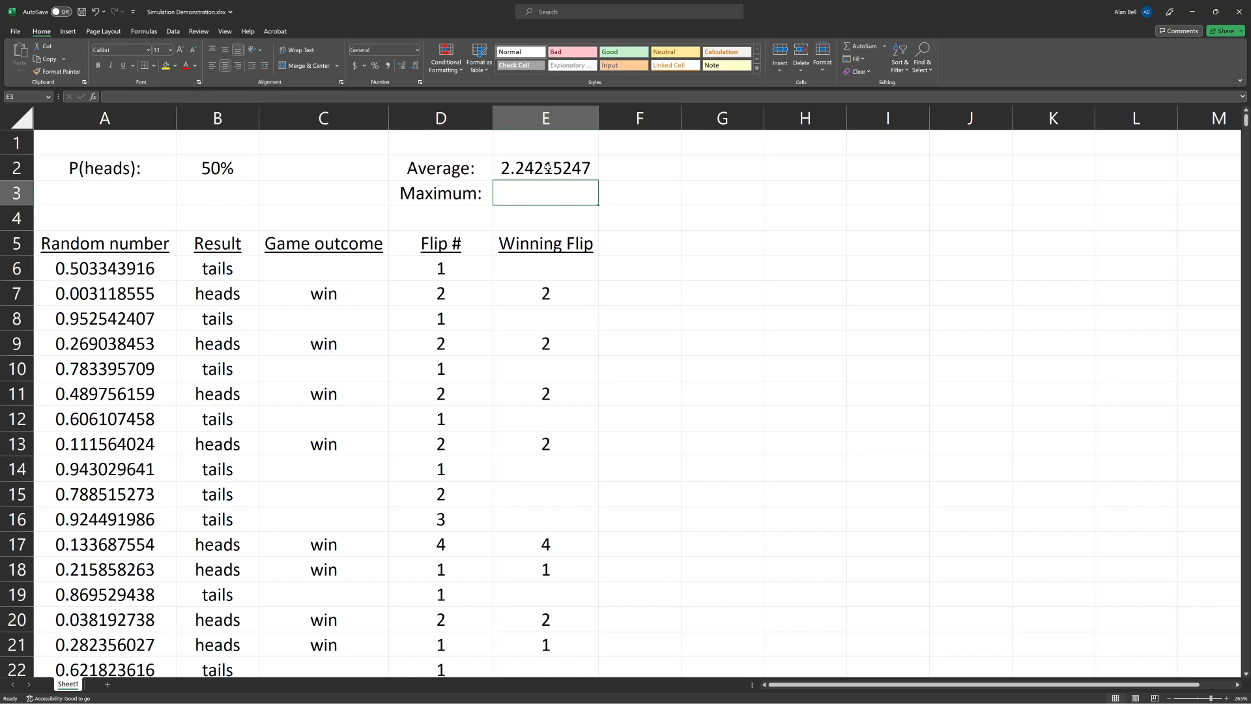
# Enter =MAX(E6:E1005) in cell E3 to find the maximum winning flip
pyautogui.write('=max')
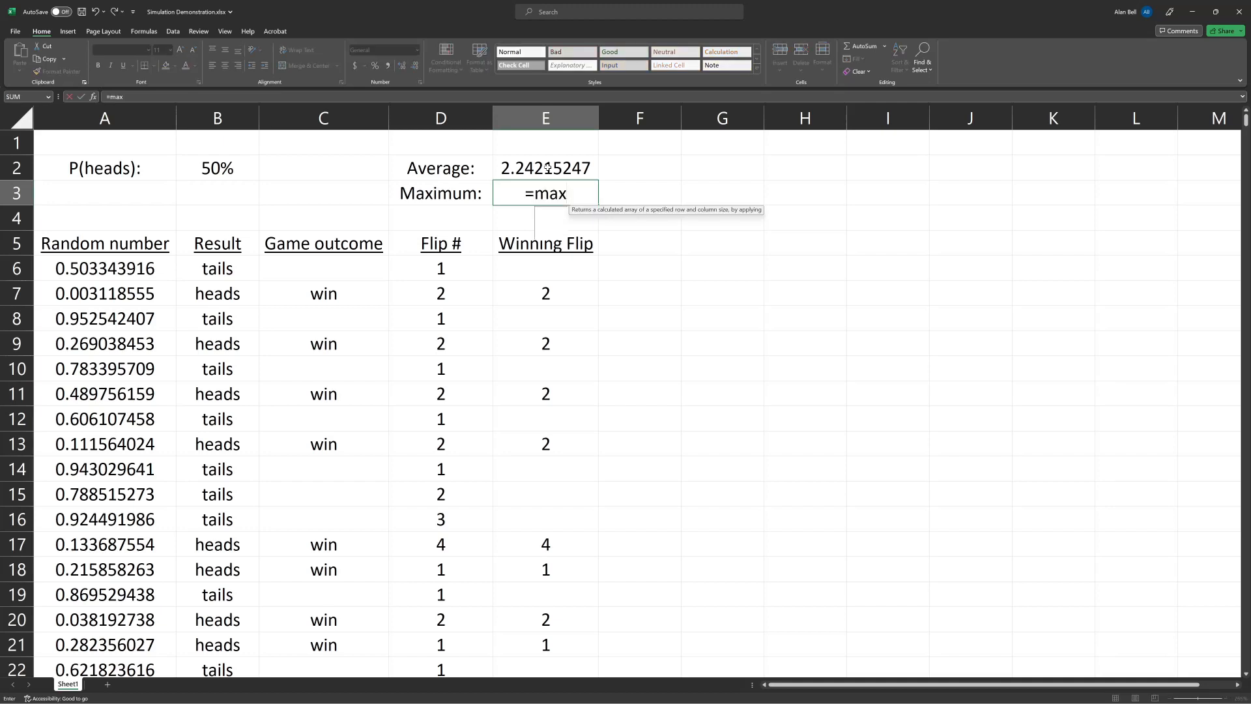
pyautogui.press('Tab')
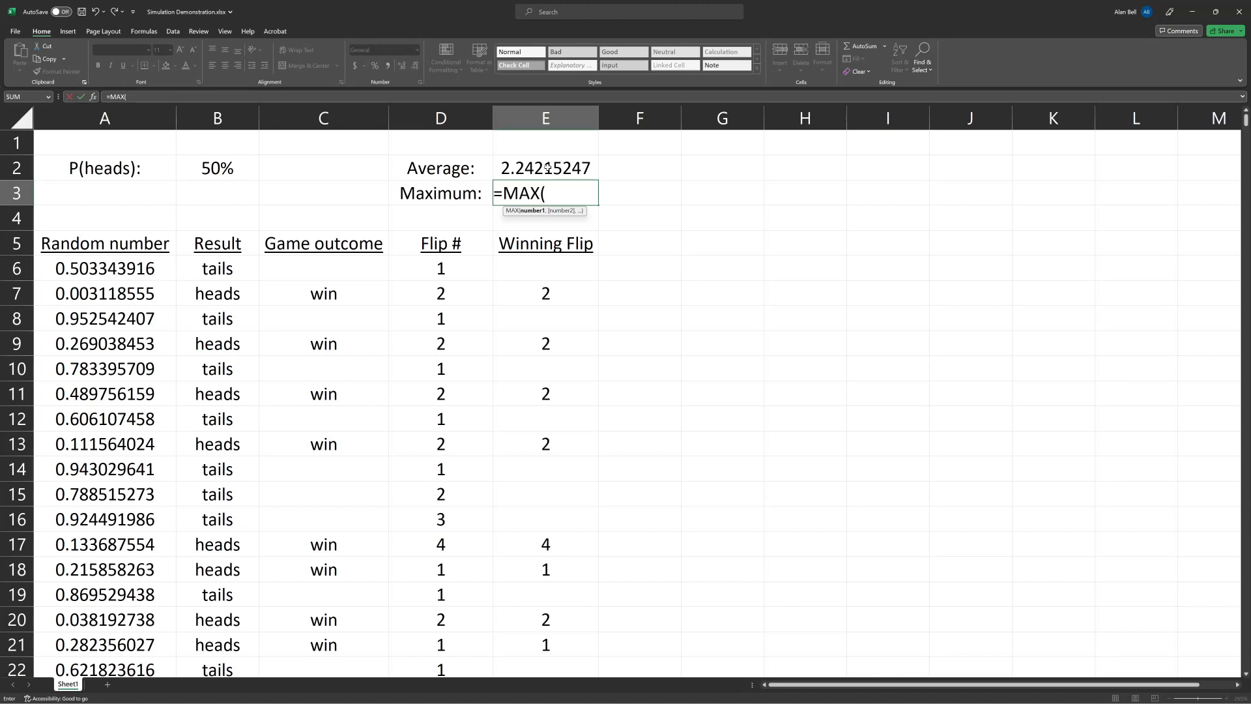
pyautogui.write('e6:e1005)')
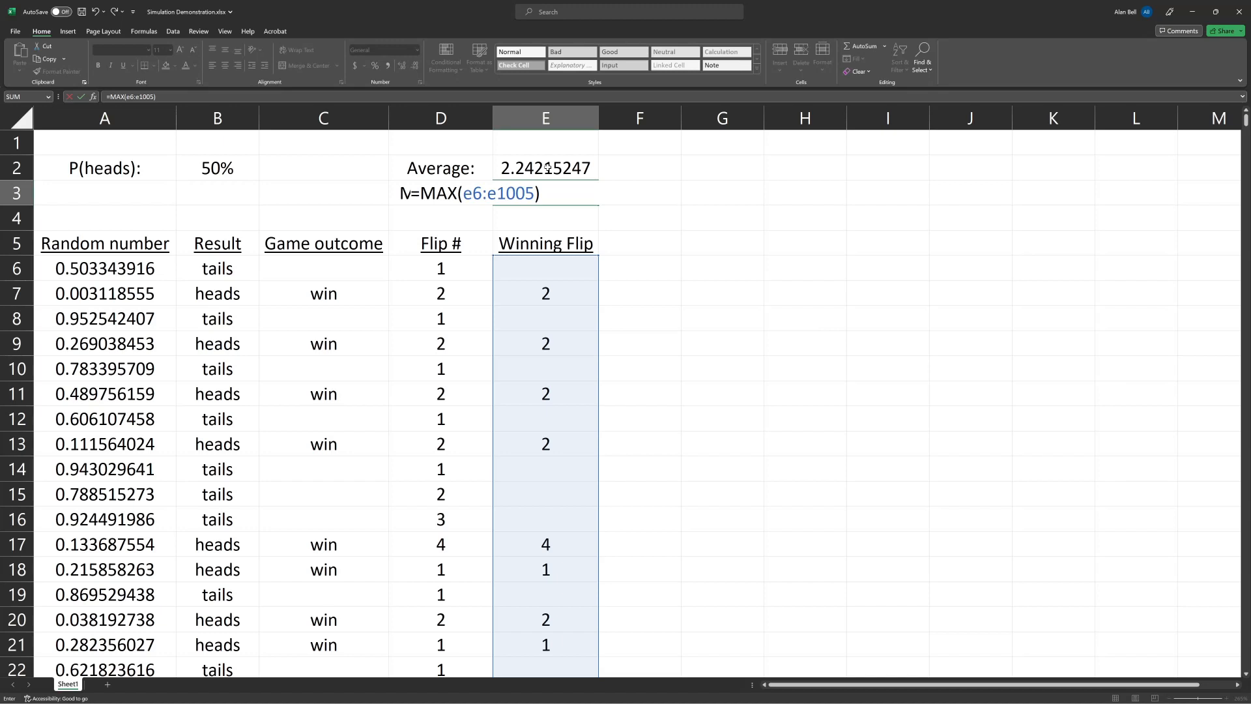
pyautogui.press('Return')
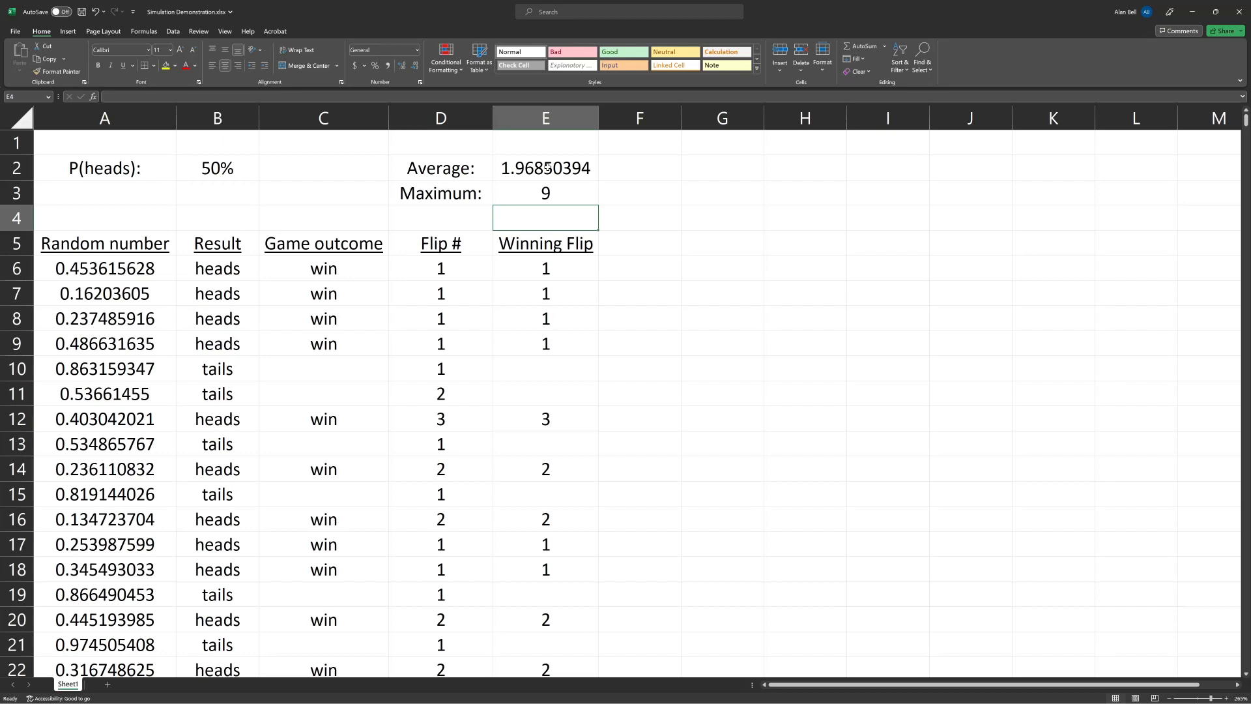
# Recalculate the sheet six times to generate new random flips and compare the resulting average and maximum
pyautogui.press('F9')
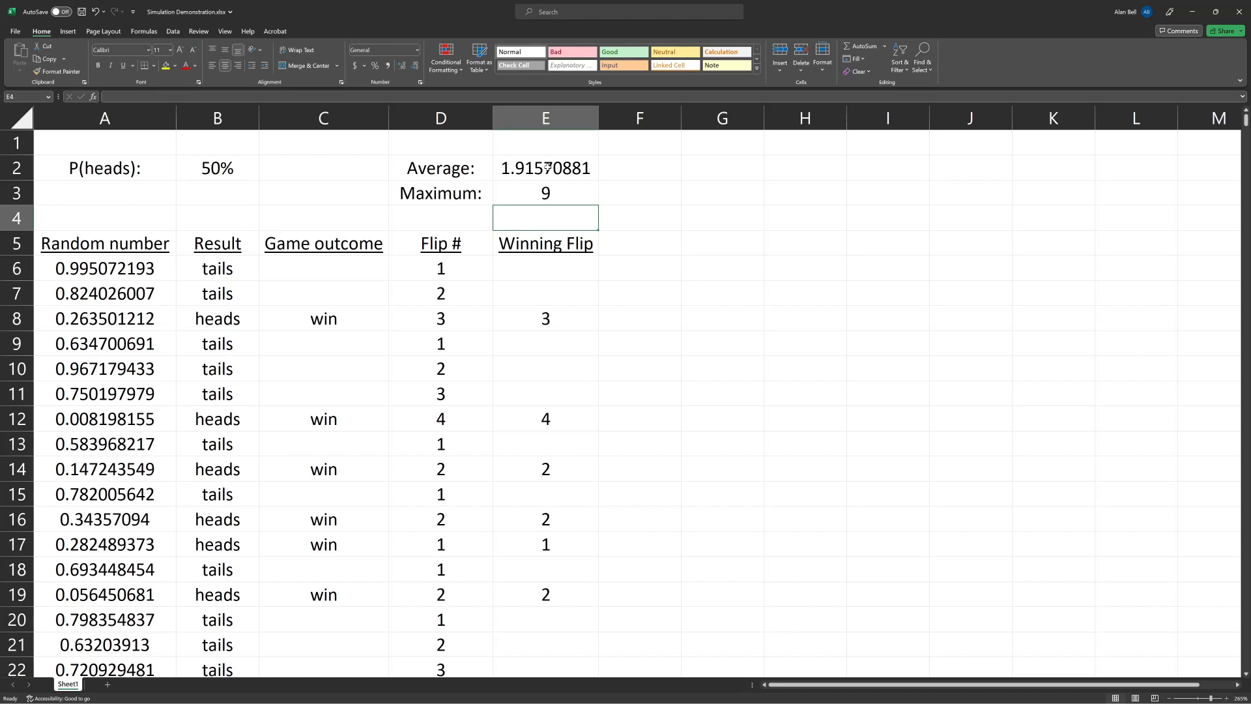
pyautogui.press('F9')
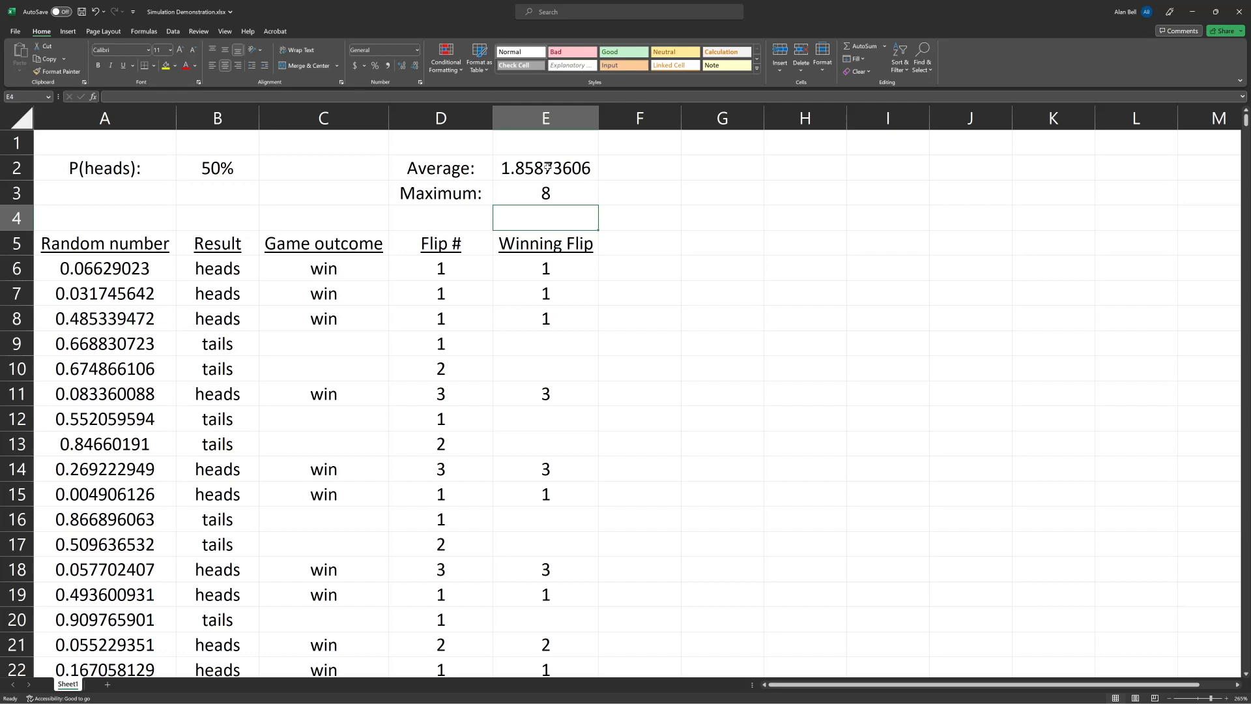
pyautogui.press('F9')
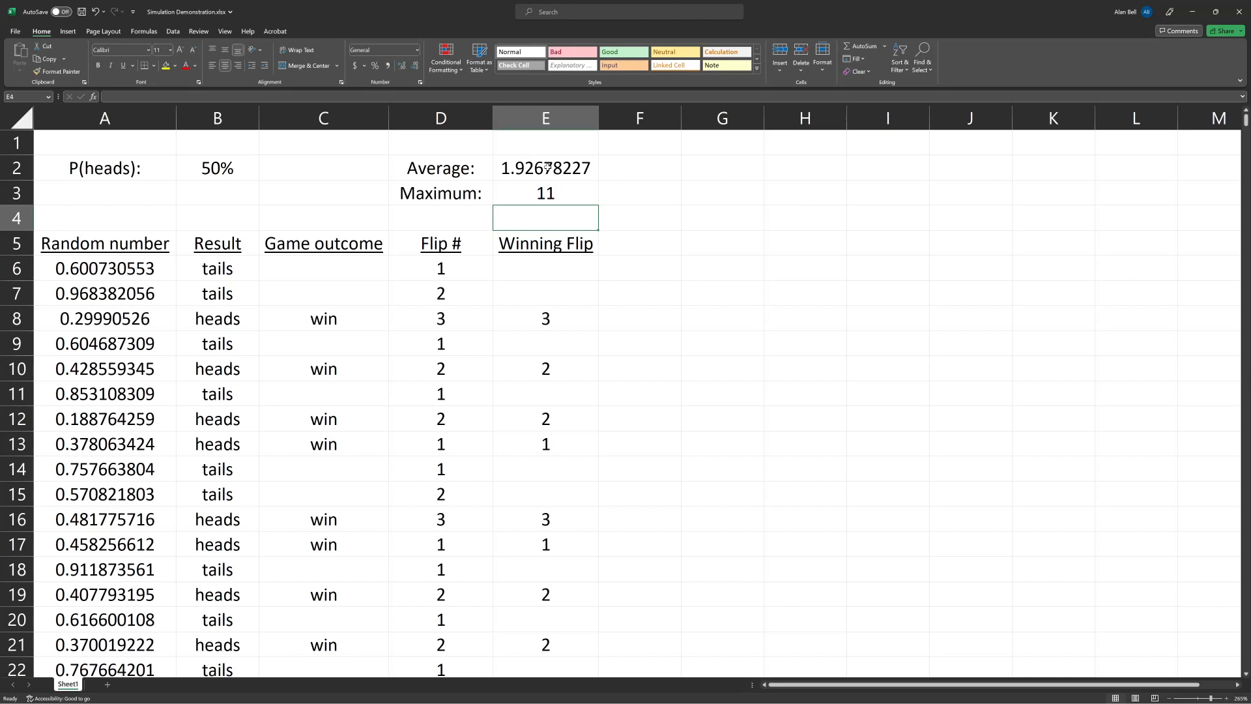
pyautogui.press('F9')
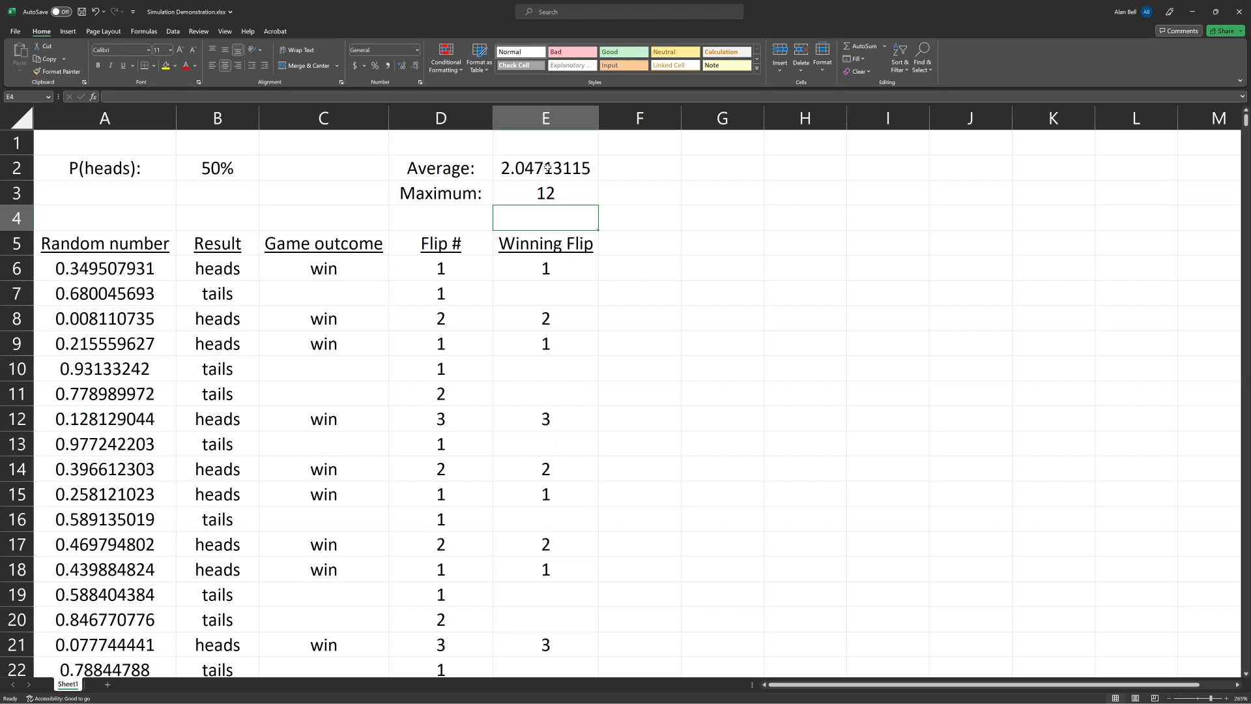
pyautogui.press('F9')
pyautogui.press('F9')
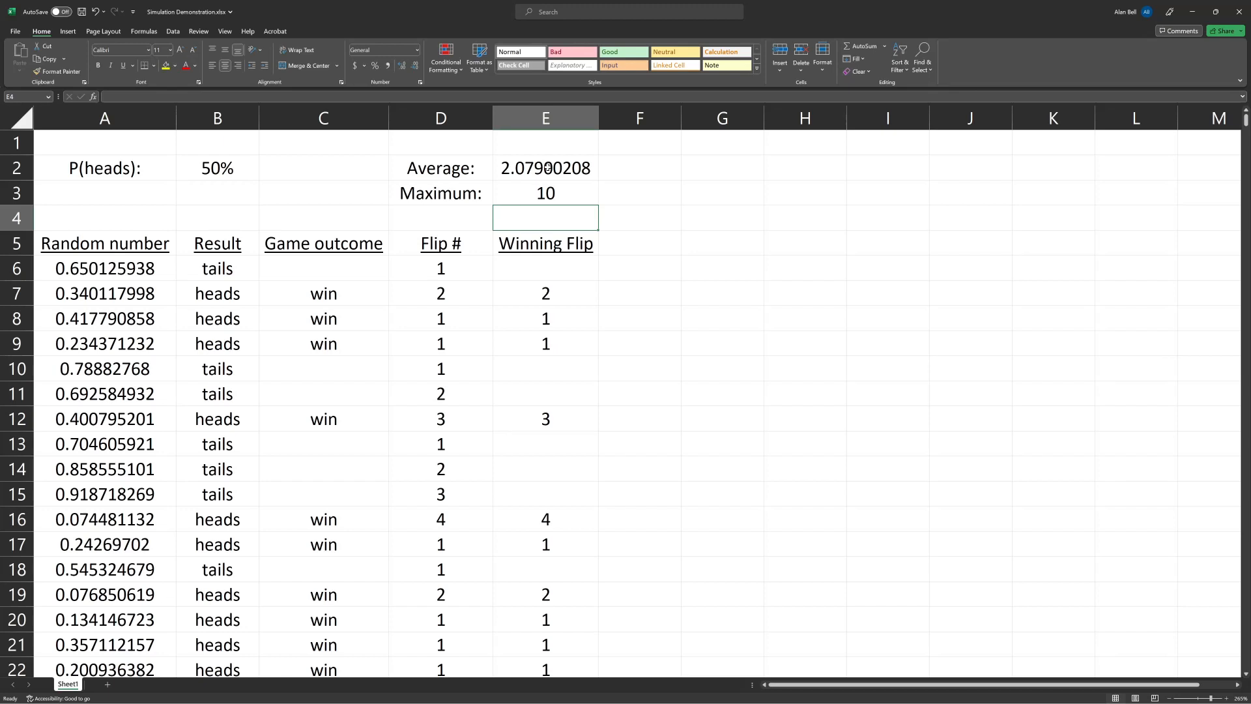
# Recalculate the sheet three more times to observe the average and maximum winning flip at 50% heads probability
pyautogui.press('F9')
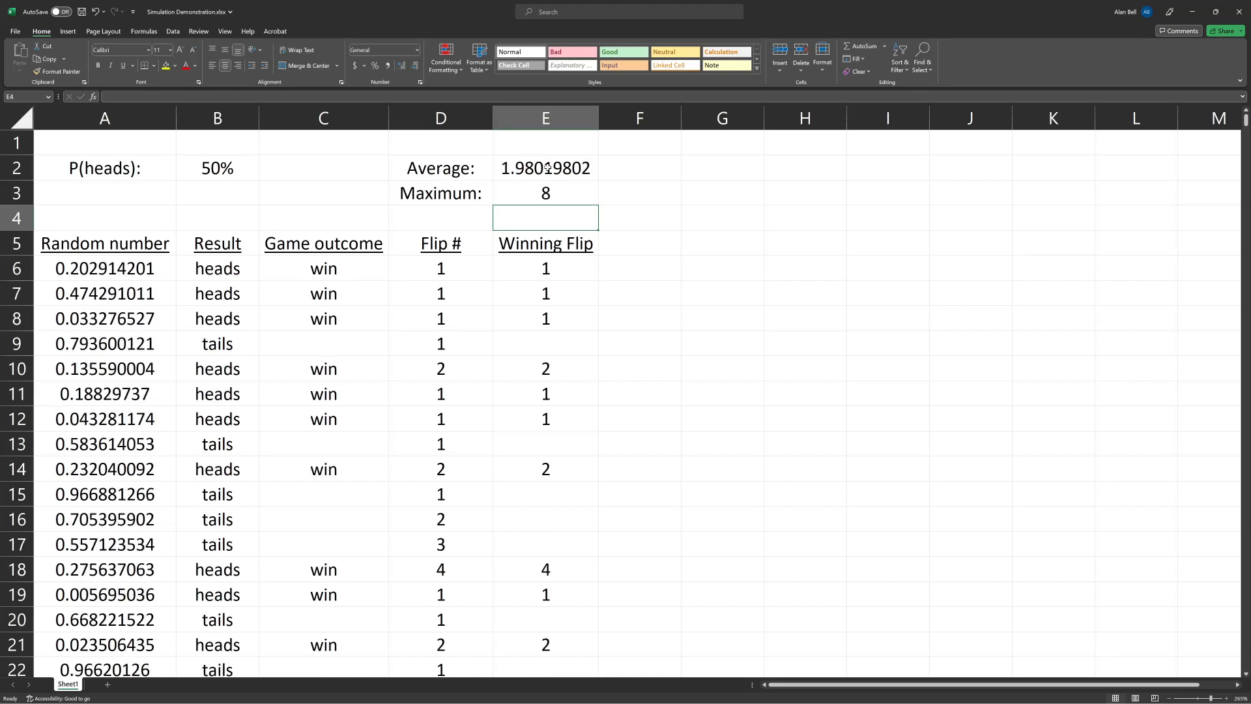
pyautogui.press('F9')
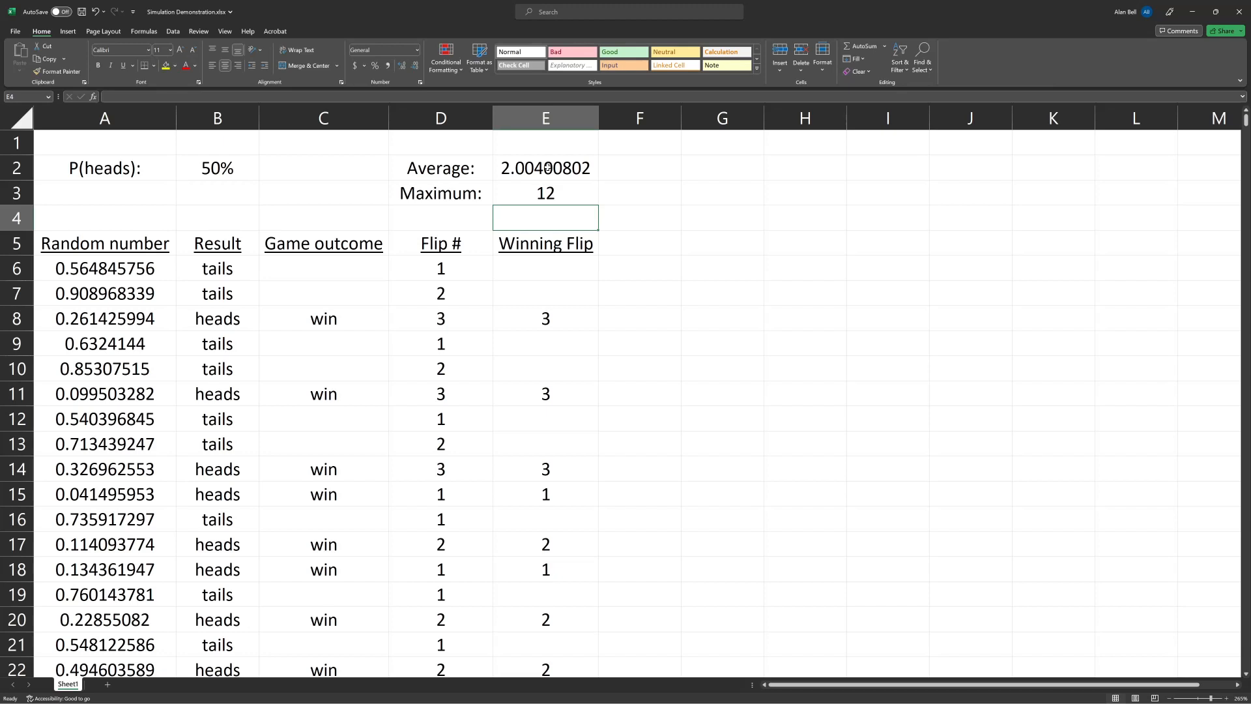
pyautogui.press('F9')
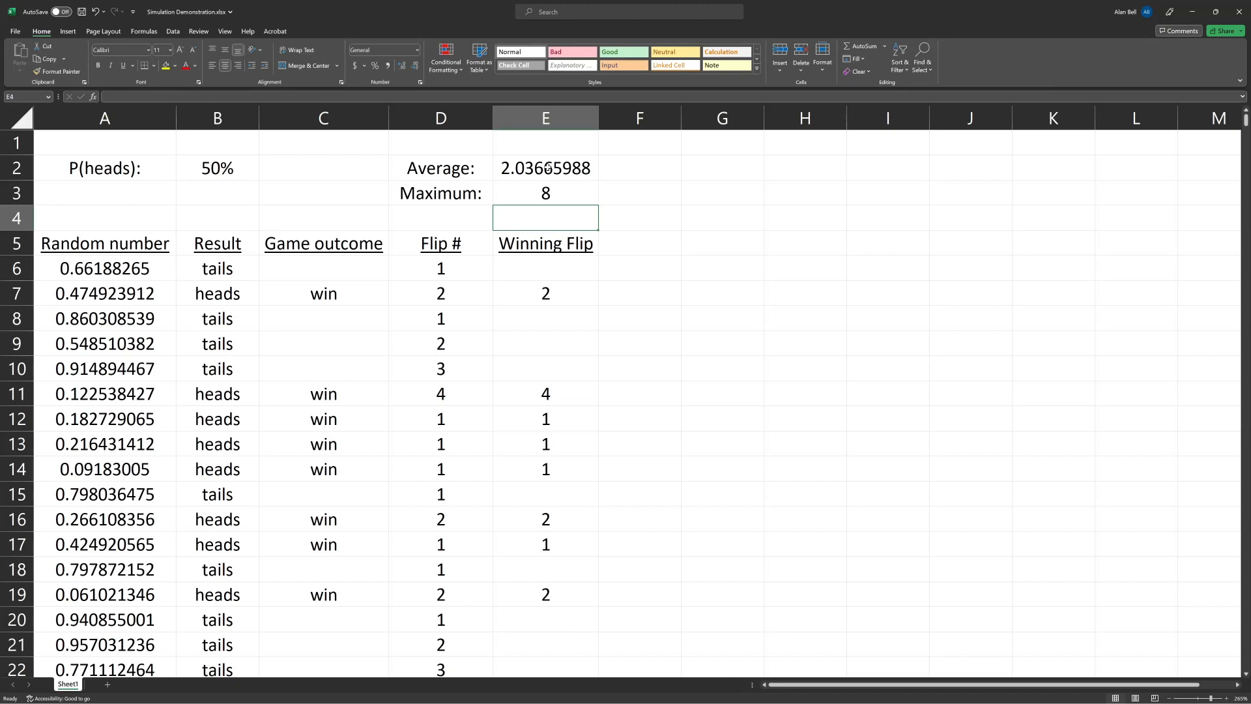
# Set the probability of heads in cell B2 to 30%
pyautogui.press('Up')
pyautogui.press('Up')
pyautogui.press('Left')
pyautogui.press('Left')
pyautogui.press('Left')
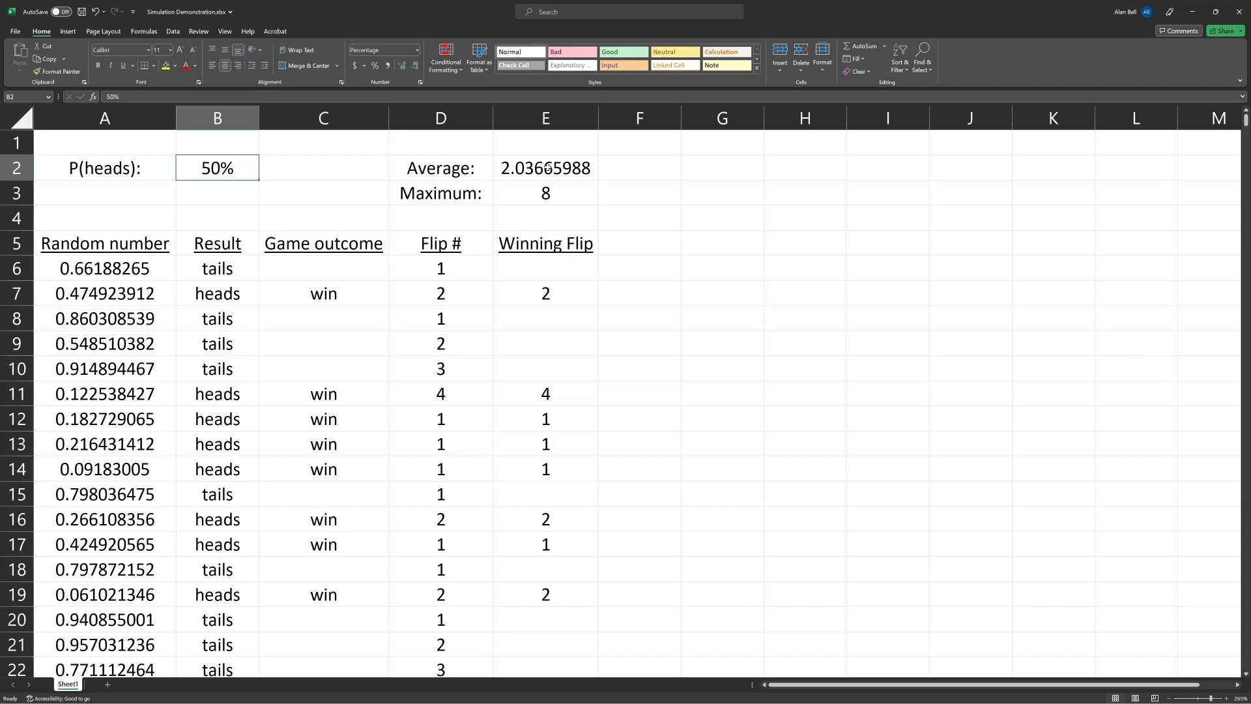
pyautogui.write('30')
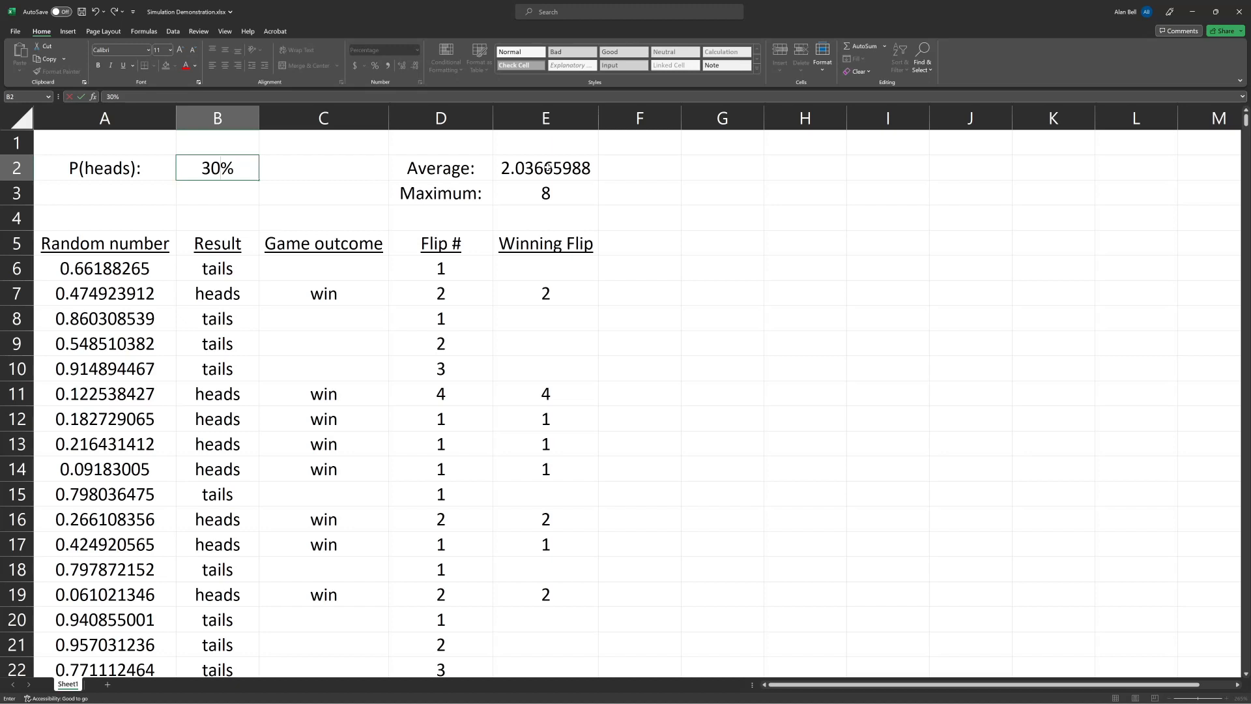
pyautogui.press('Return')
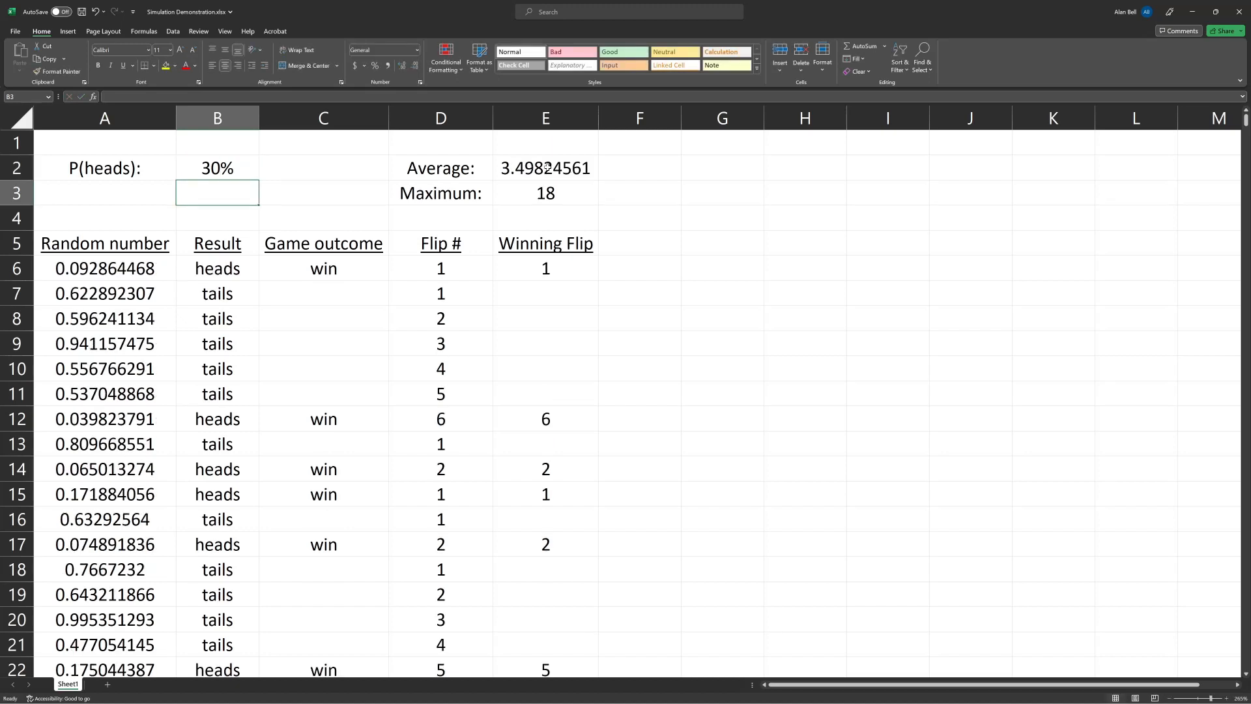
# Select the average in cell E2 and recalculate the sheet five times to compare average and maximum winning flips at 30% heads probability
pyautogui.click(547, 167)
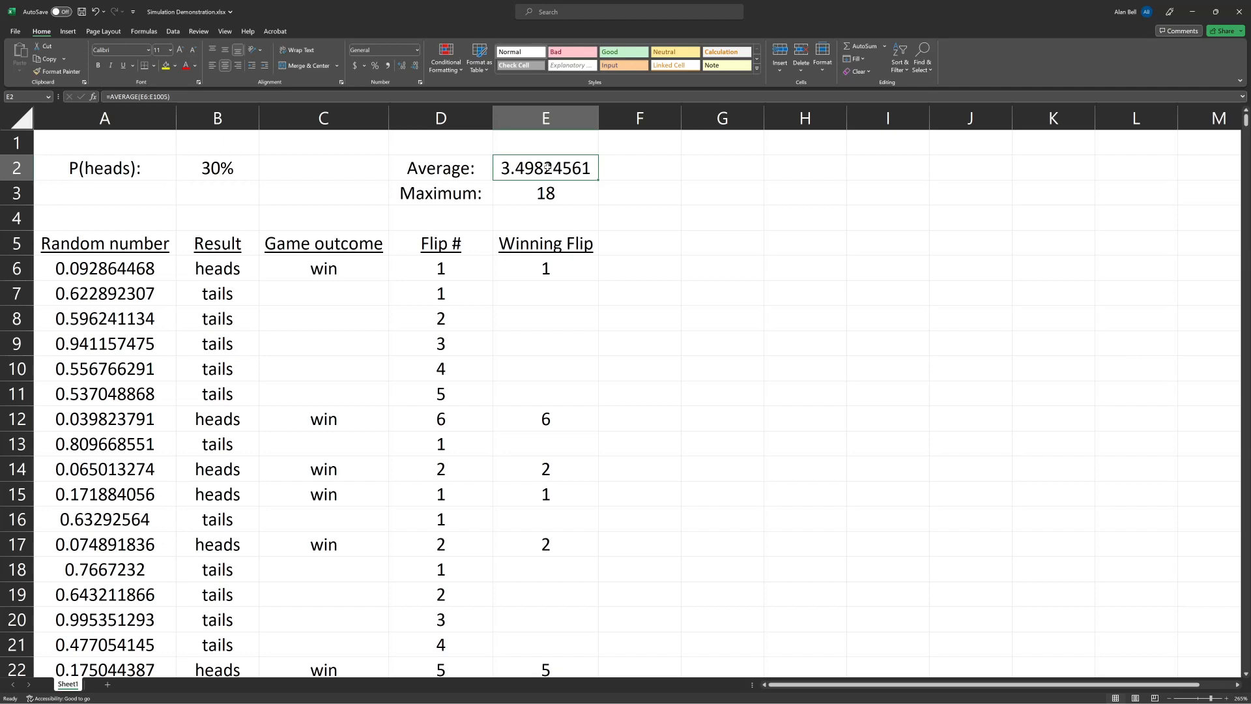
pyautogui.press('F9')
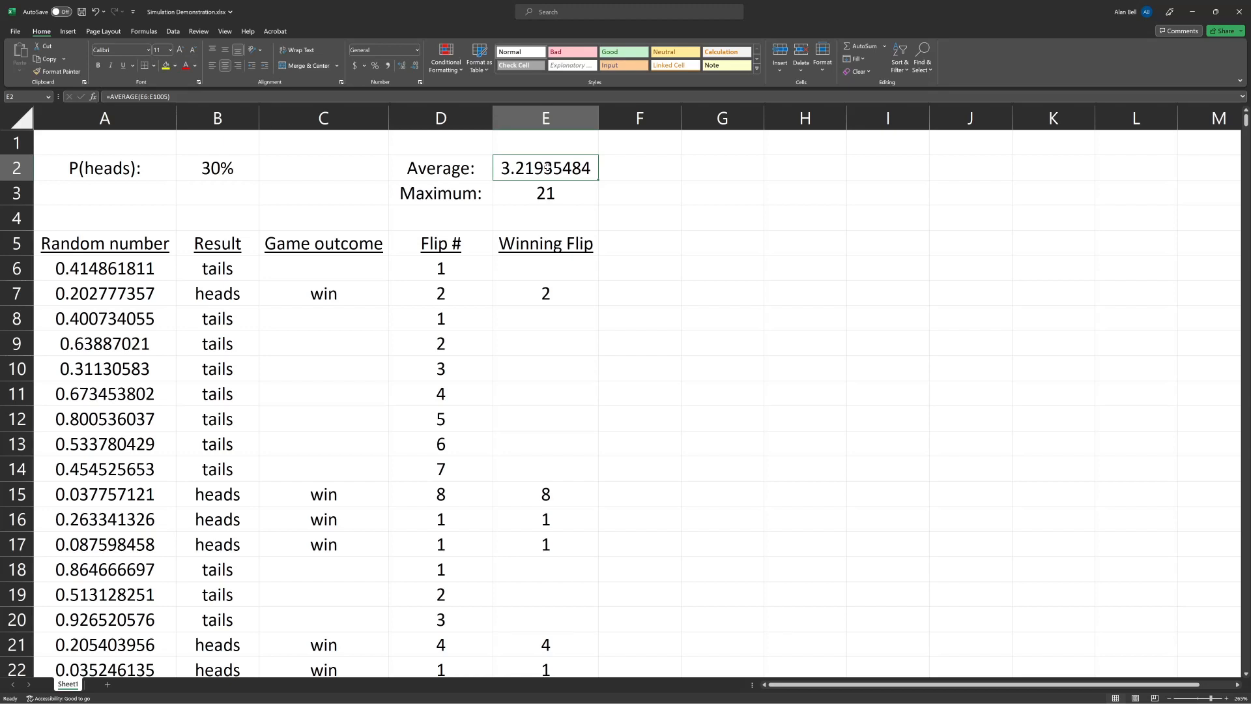
pyautogui.press('F9')
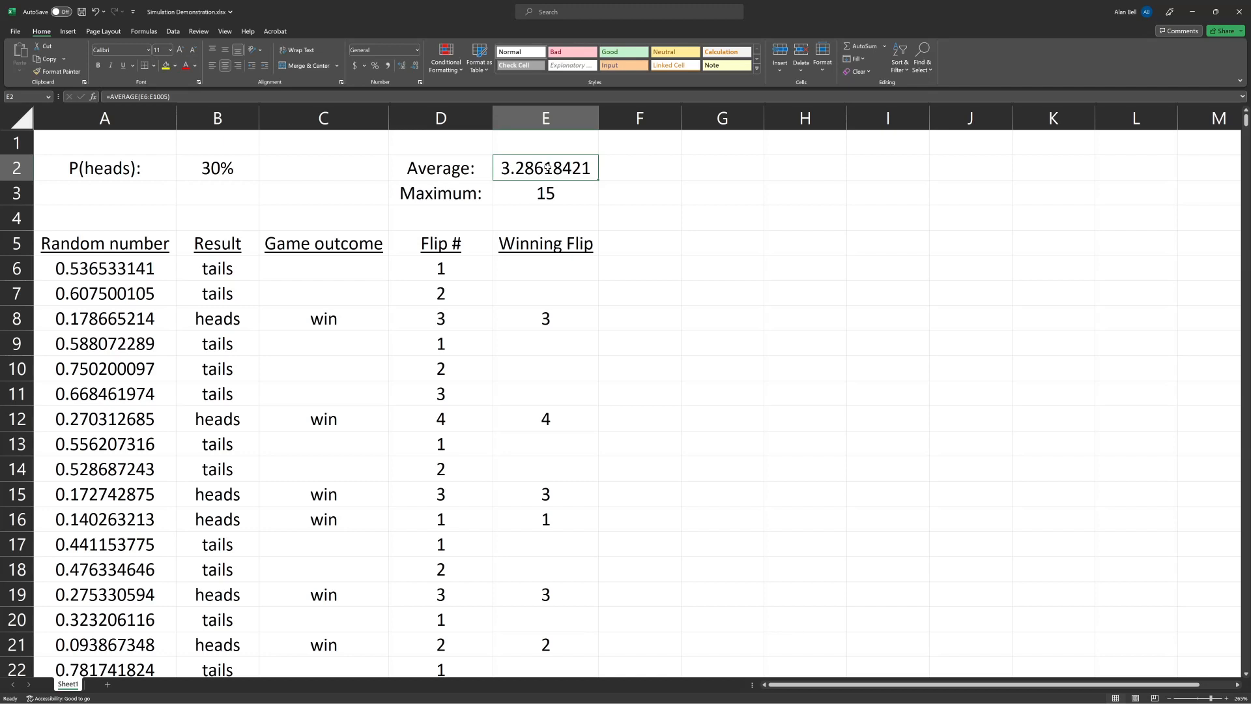
pyautogui.press('F9')
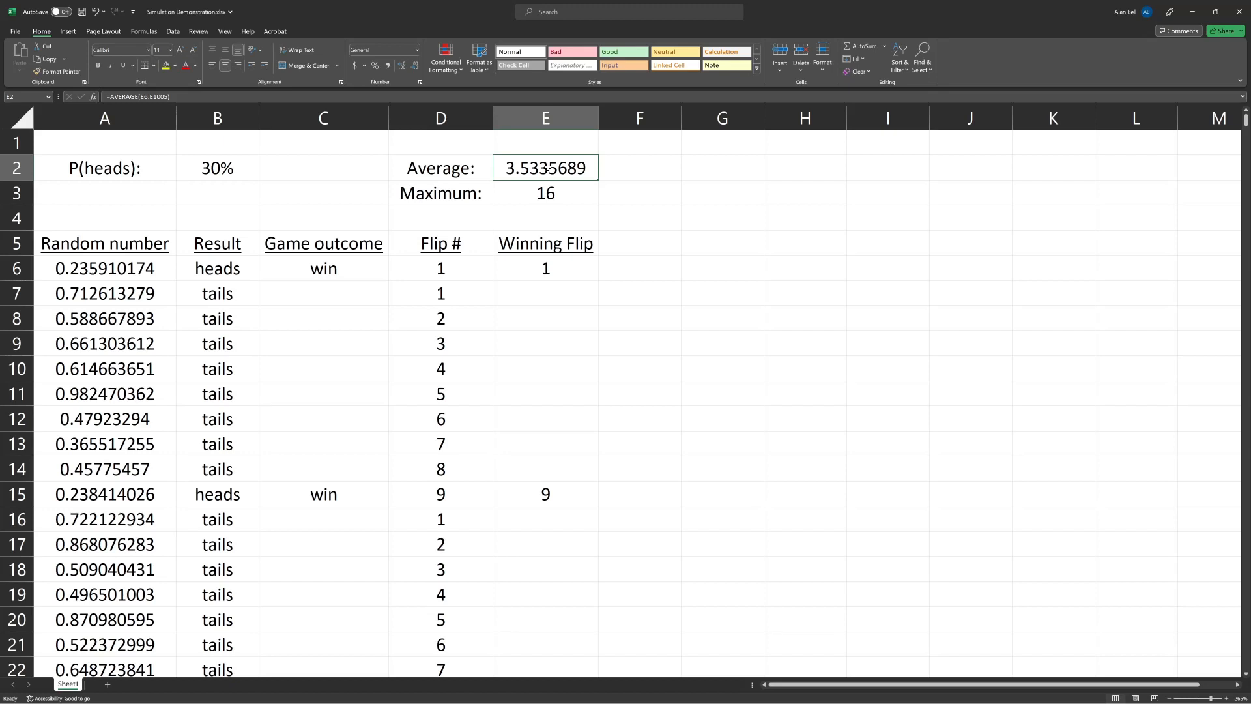
pyautogui.press('F9')
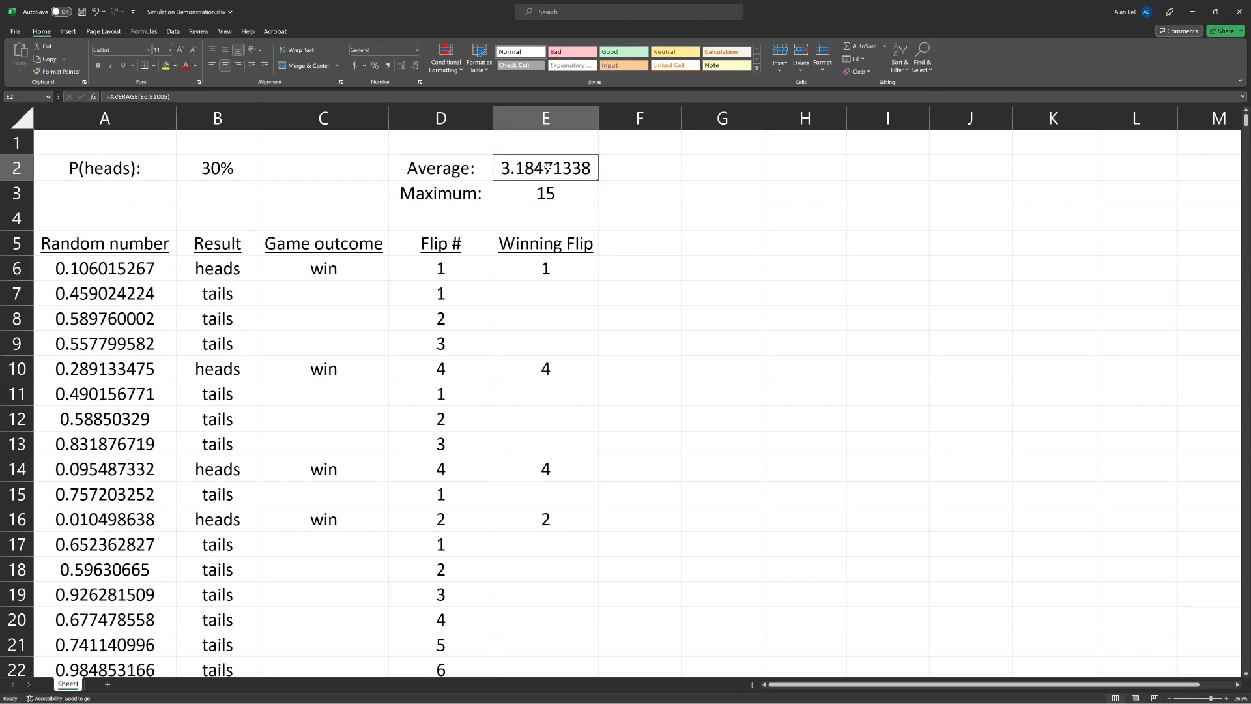
pyautogui.press('F9')
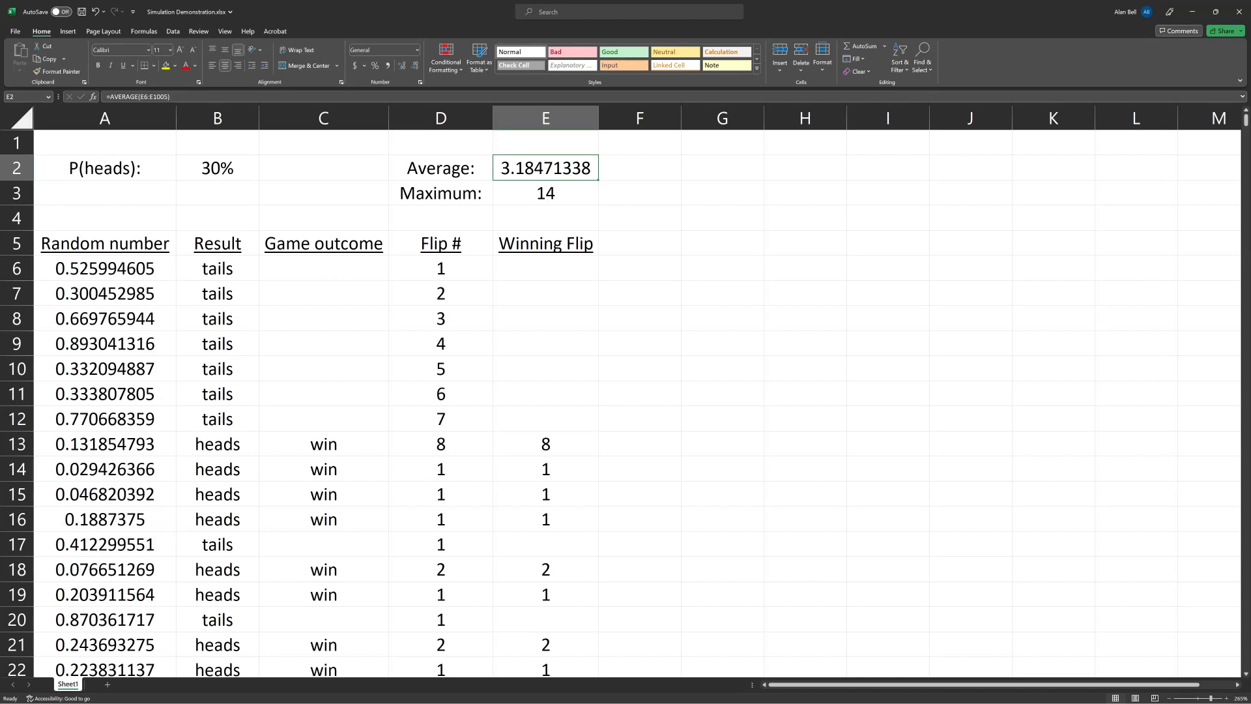